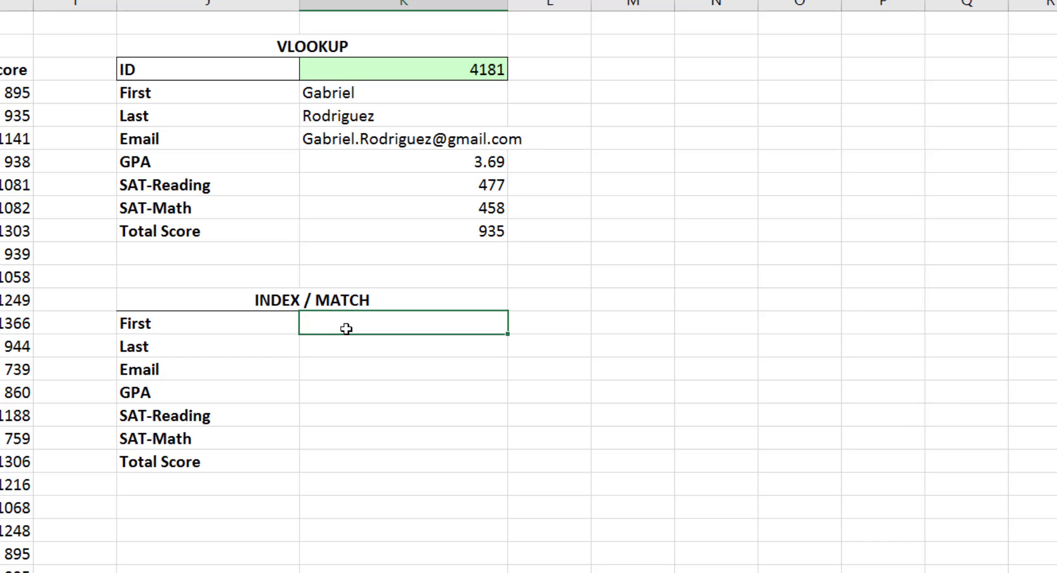
Start a MATCH formula in the INDEX/MATCH First cell and set its lookup value to the ID cell
text(=match()
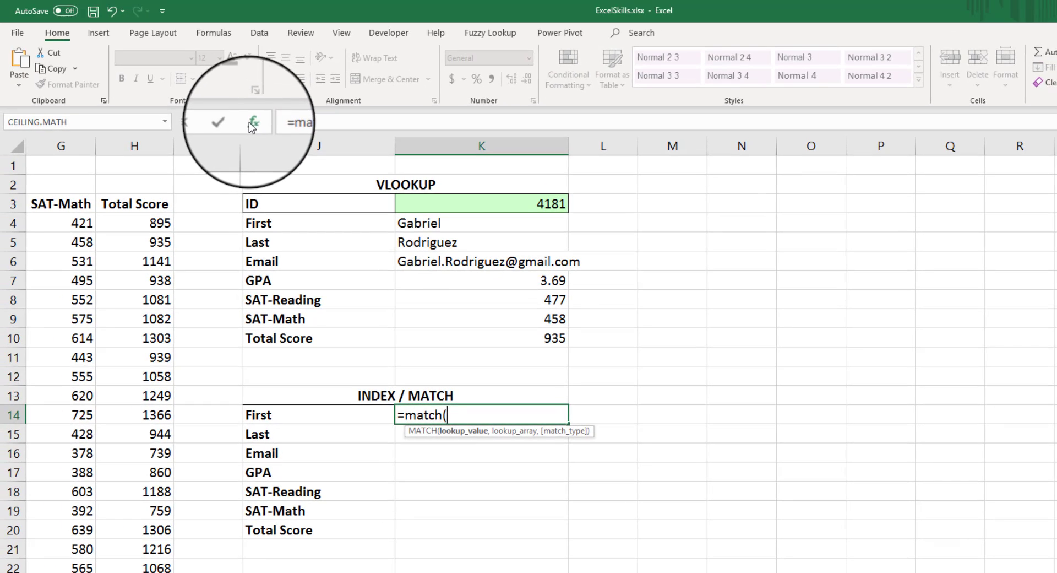
click(252, 122)
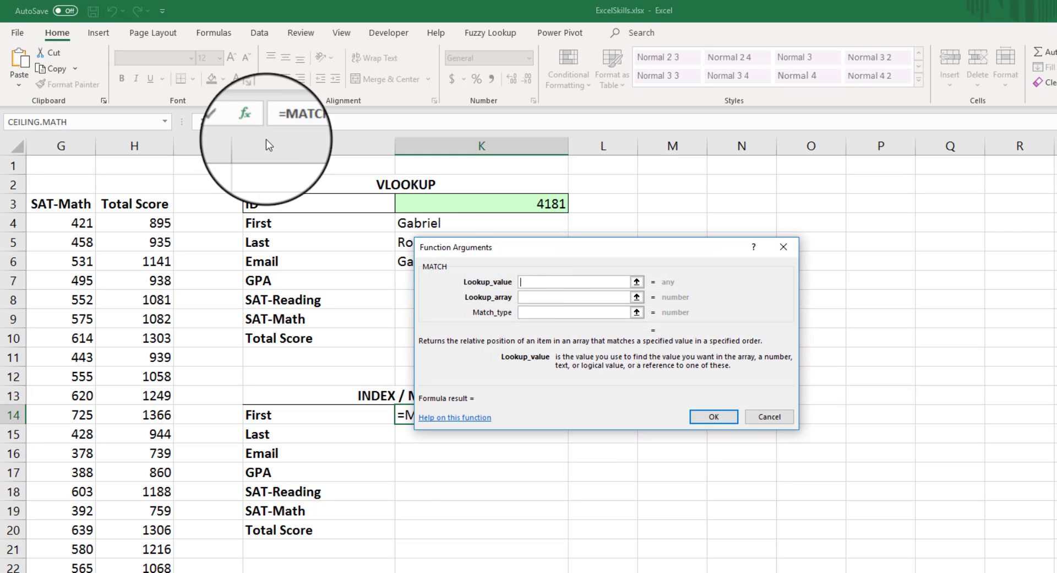
drag(631, 316, 428, 449)
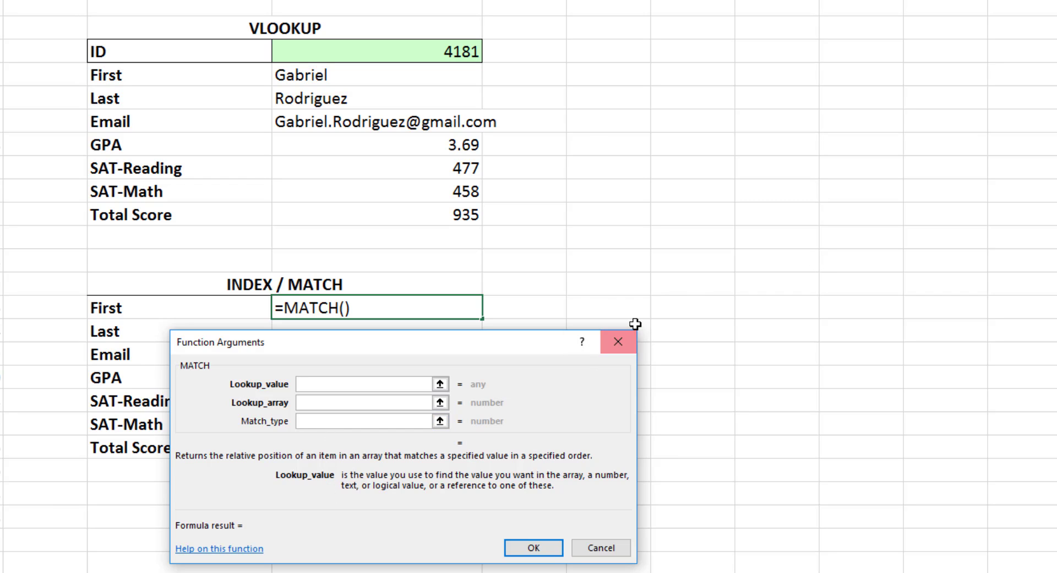
drag(387, 348, 357, 55)
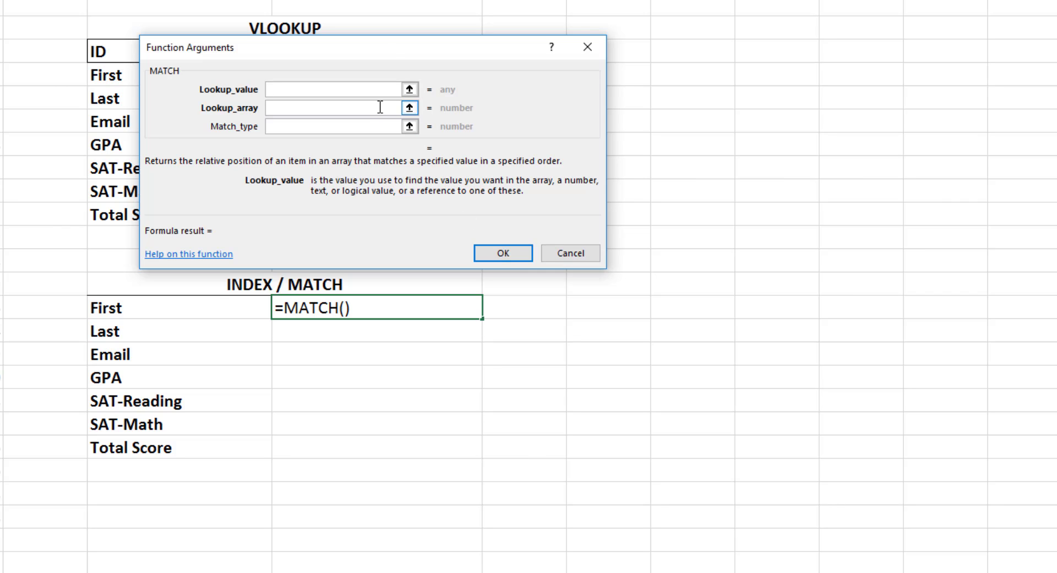
drag(388, 47, 379, 334)
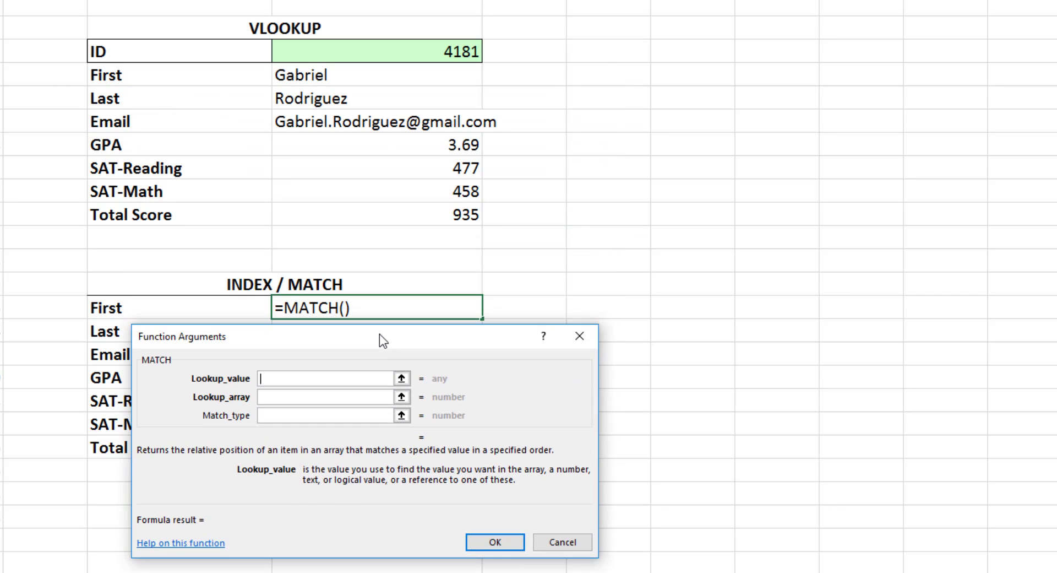
click(380, 377)
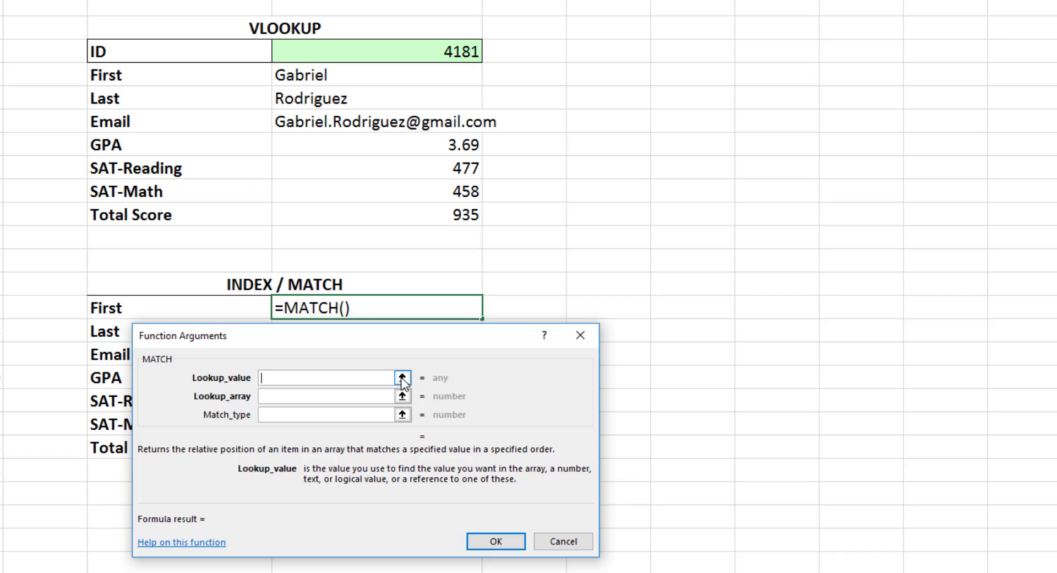
click(360, 56)
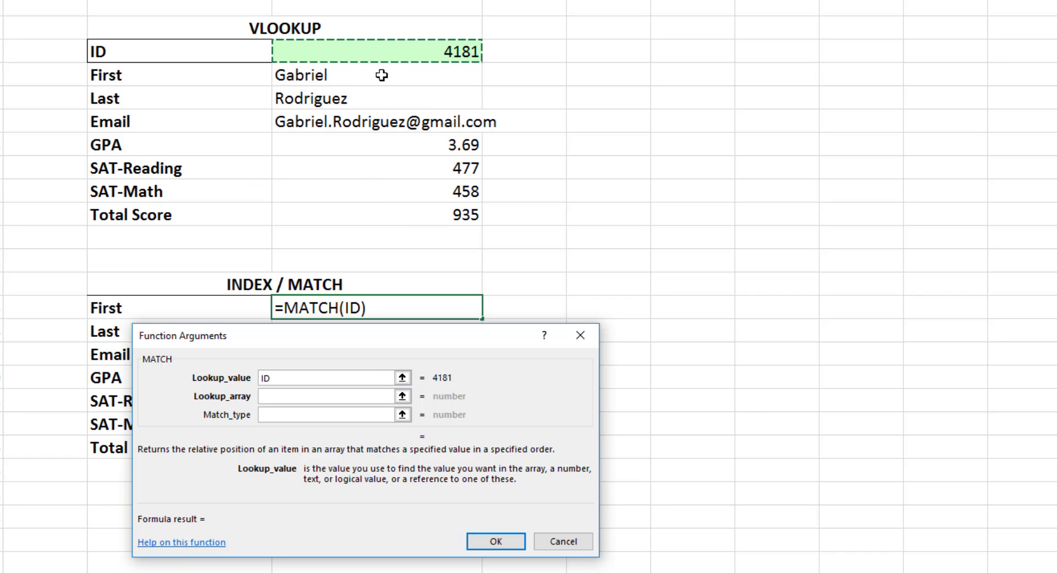
Set the lookup array to the Student_ID column range and confirm the MATCH formula
click(287, 396)
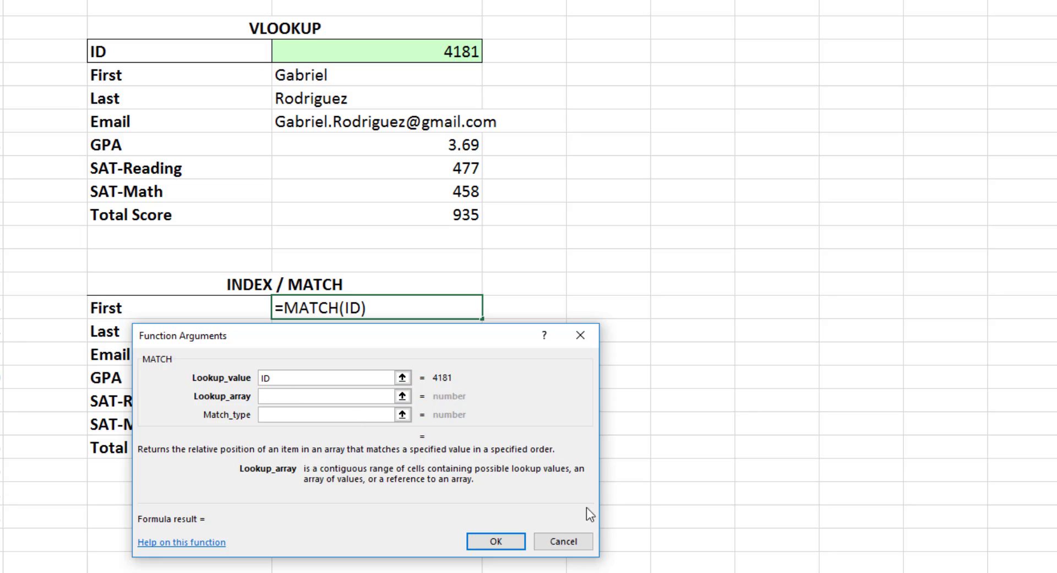
scroll(528, 286, left, 6)
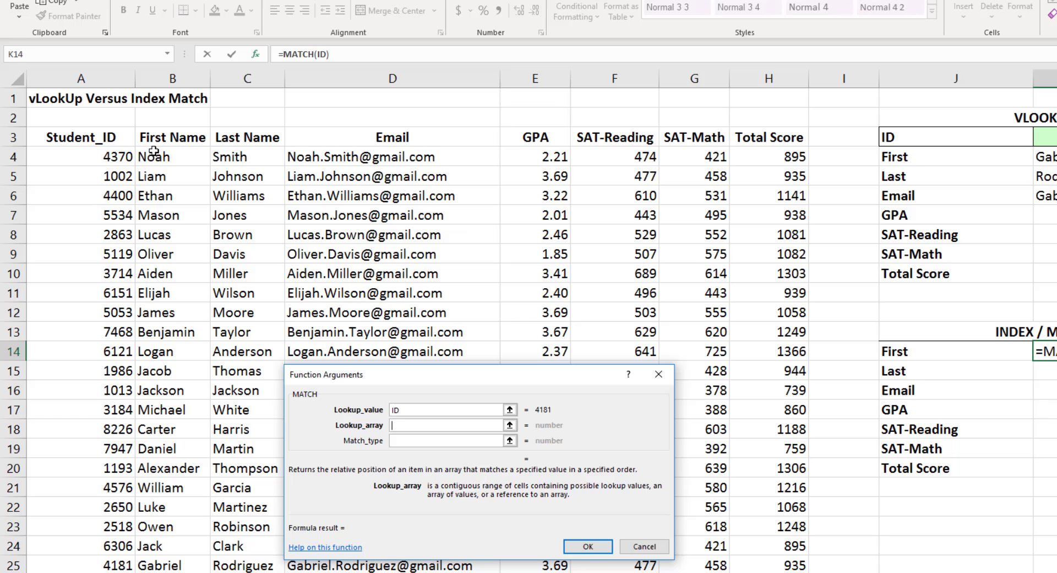
click(86, 143)
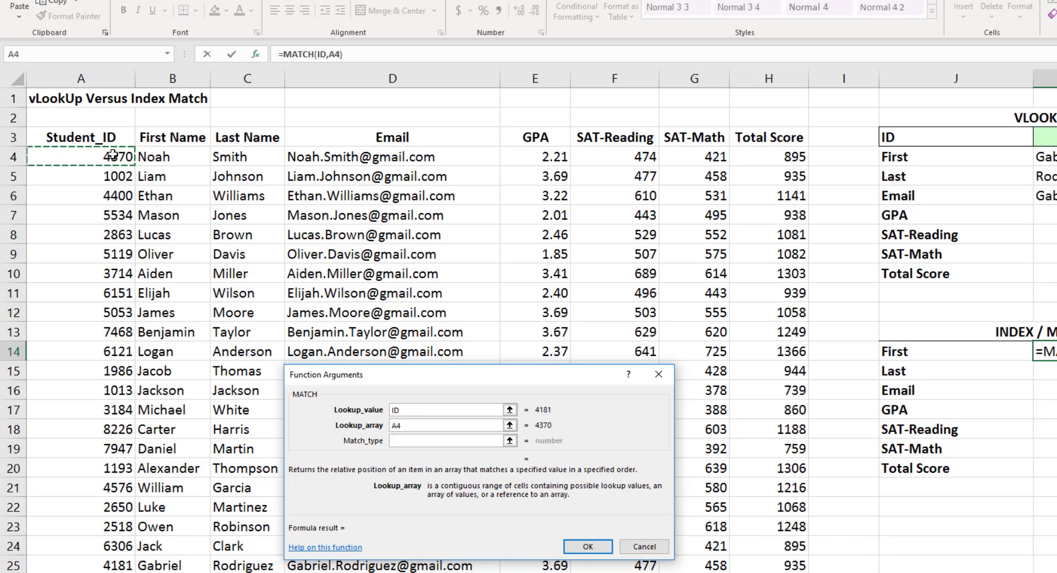
key(ctrl+shift+Down)
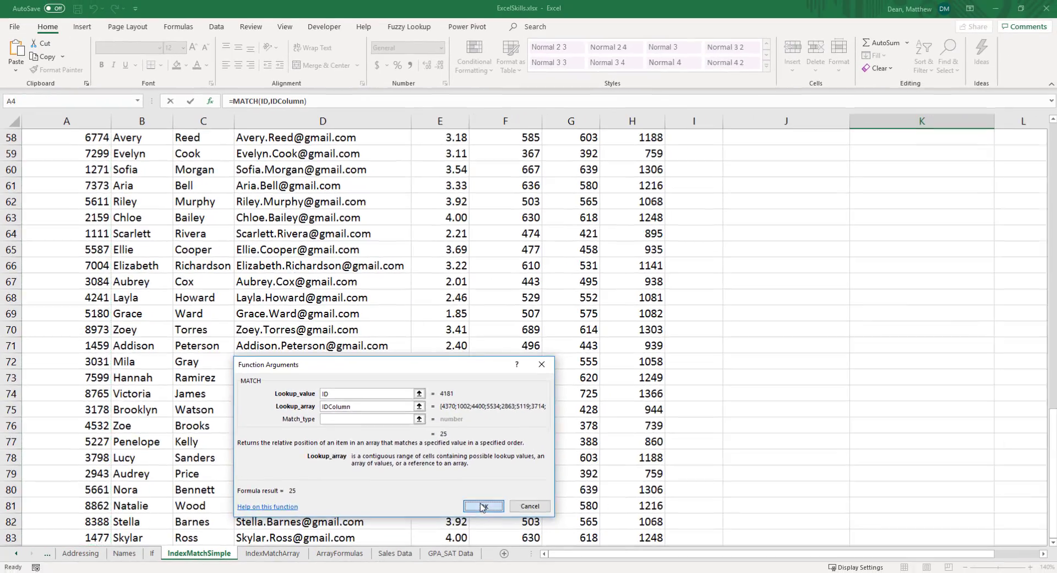
click(587, 546)
Examine the Student_ID column by selecting the IDs from row 4 down to row 25
scroll(761, 464, up, 2)
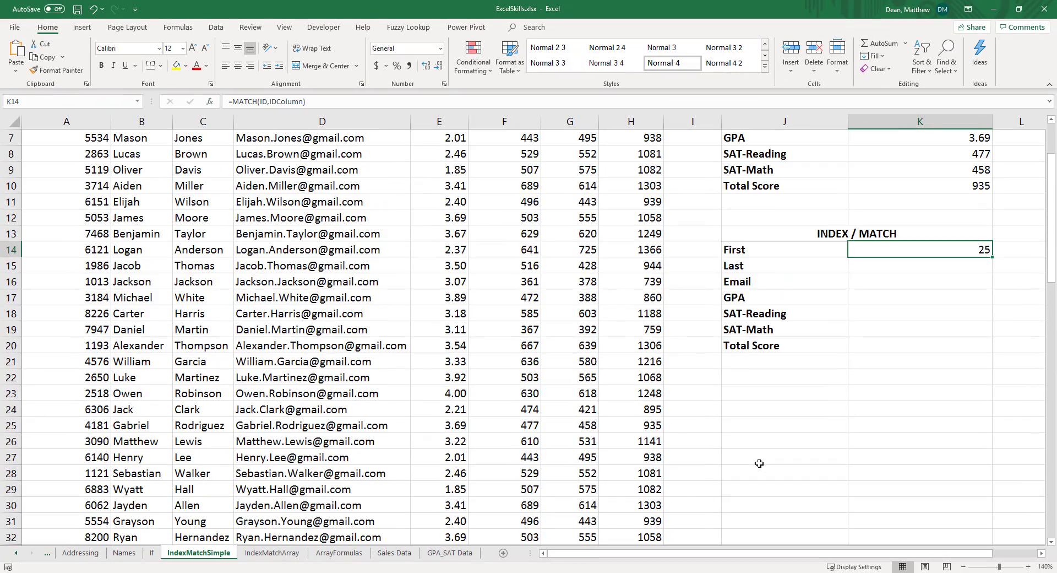
click(1041, 553)
click(1040, 553)
click(1041, 553)
scroll(707, 419, up, 2)
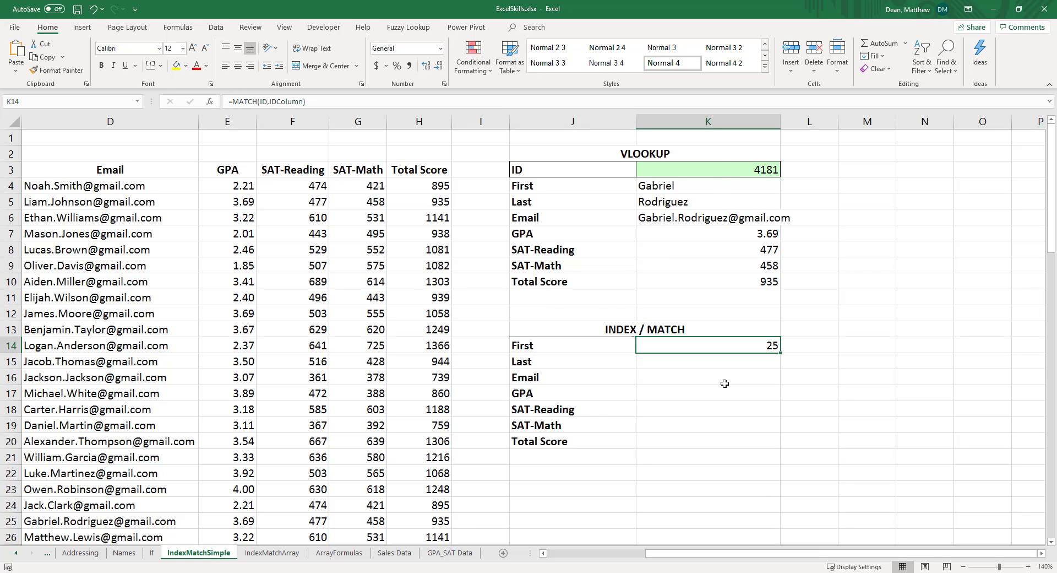
drag(738, 557, 633, 560)
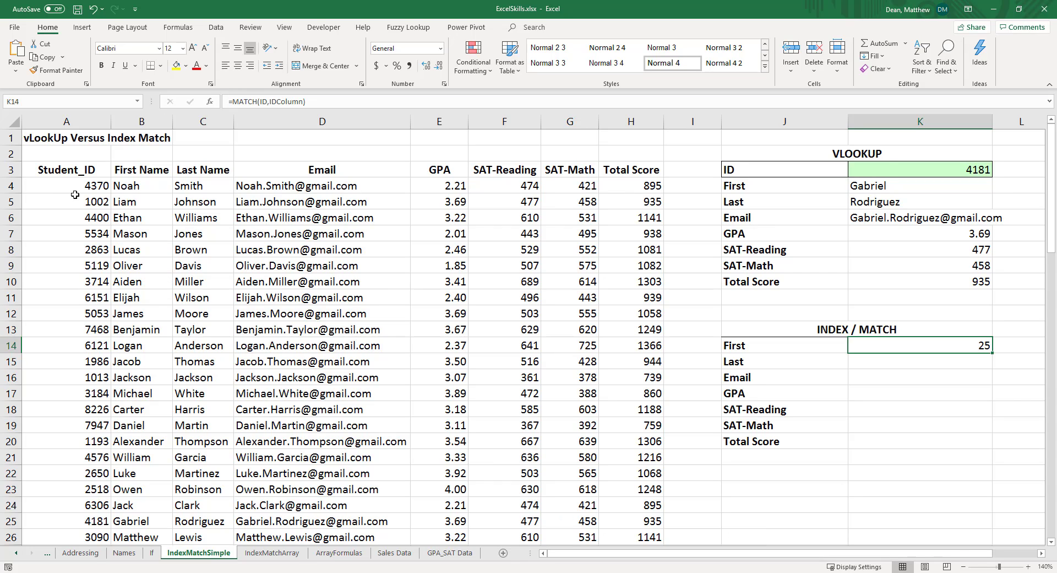
drag(78, 194, 80, 519)
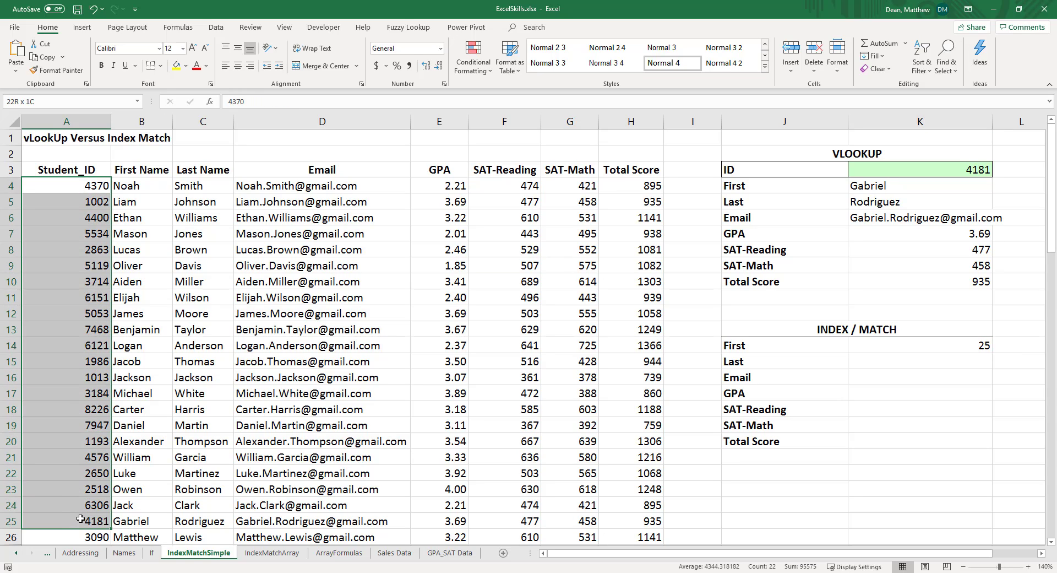
drag(80, 518, 80, 519)
Change the lookup ID to 4370
click(947, 170)
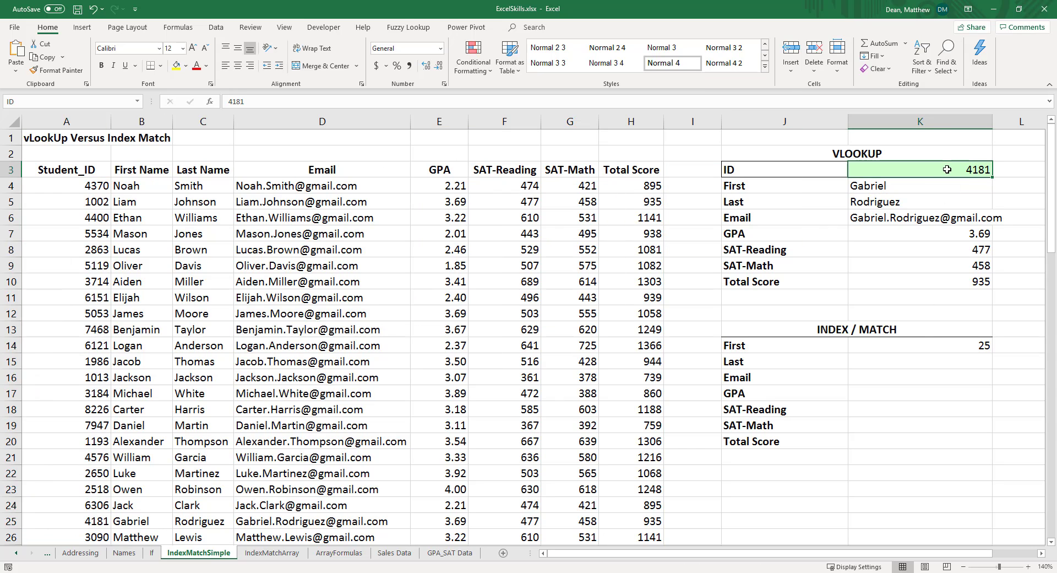
text(43)
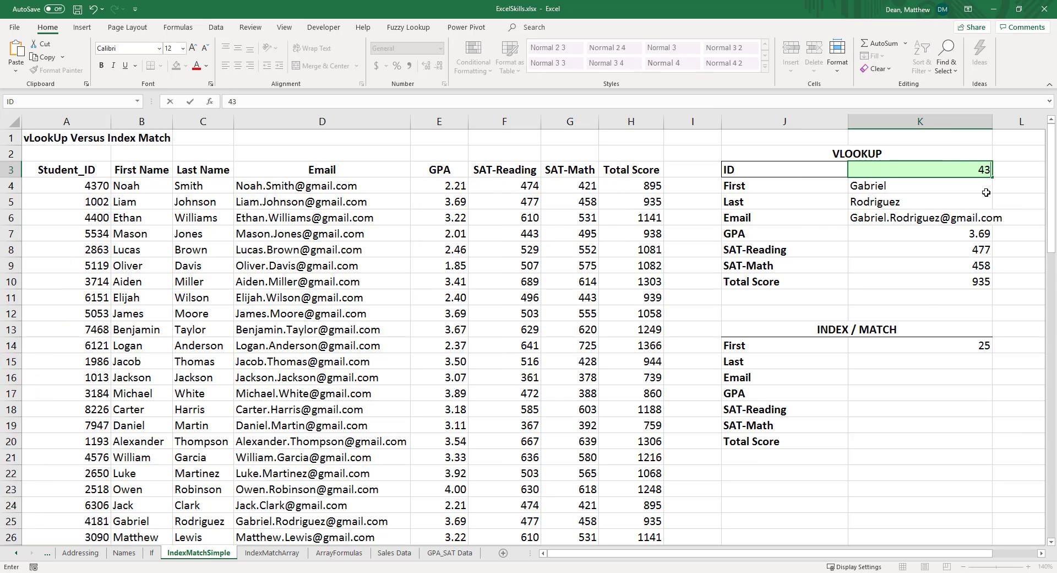
text(70)
key(Return)
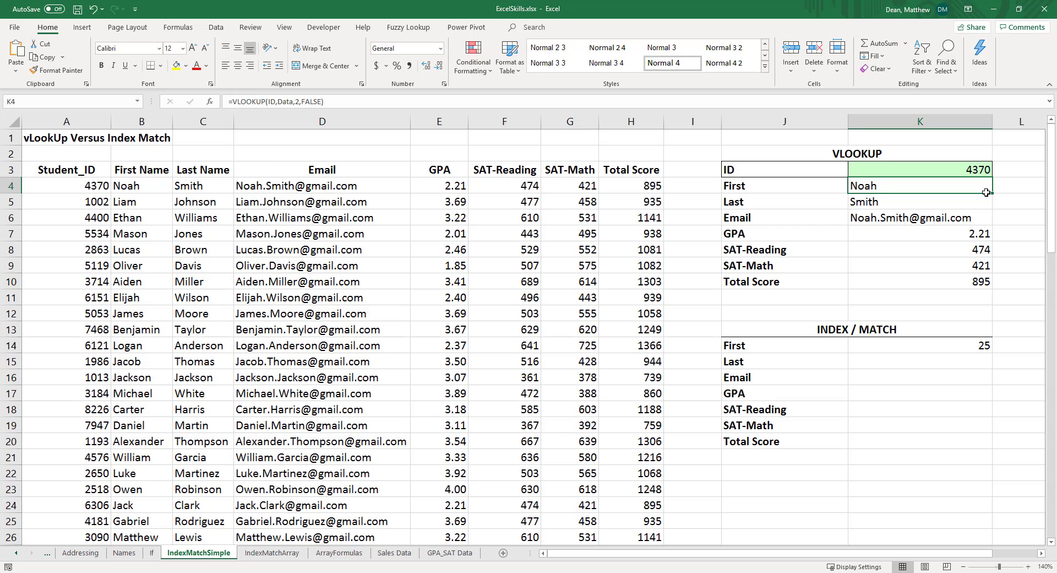
Add 0 - Exact match as the third argument of the MATCH formula
double_click(968, 345)
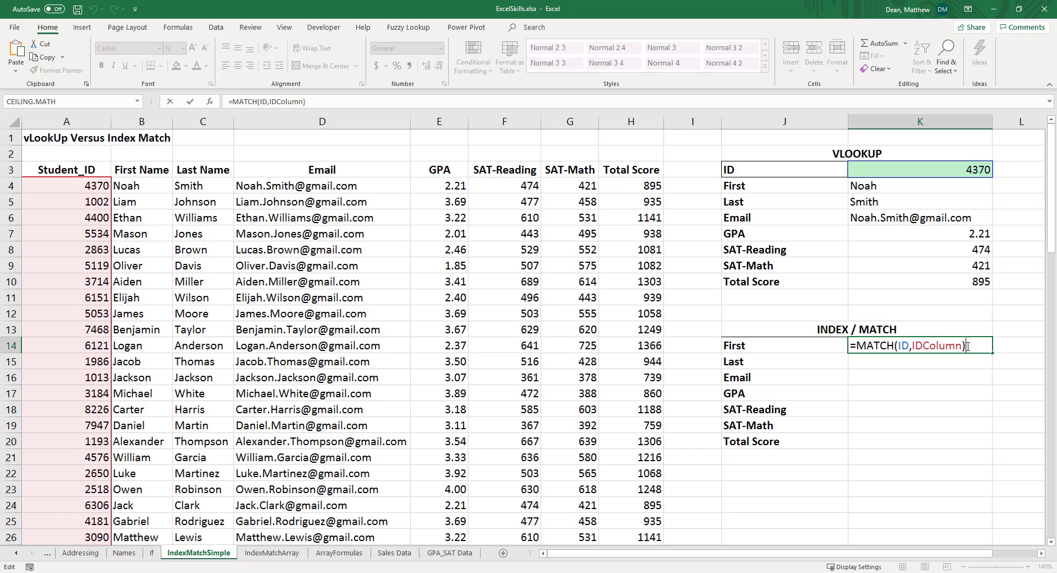
key(ctrl+Return)
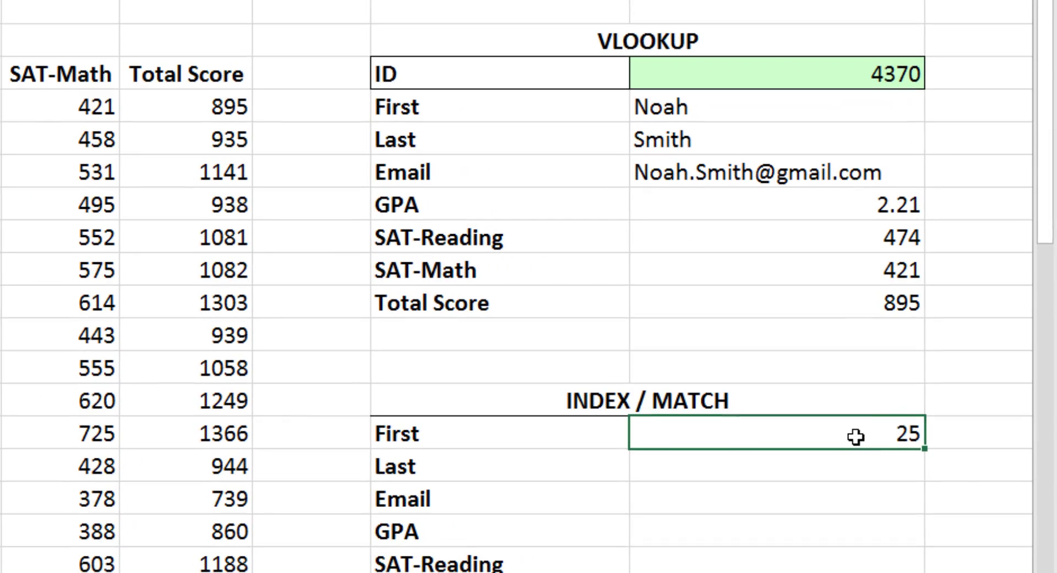
double_click(856, 436)
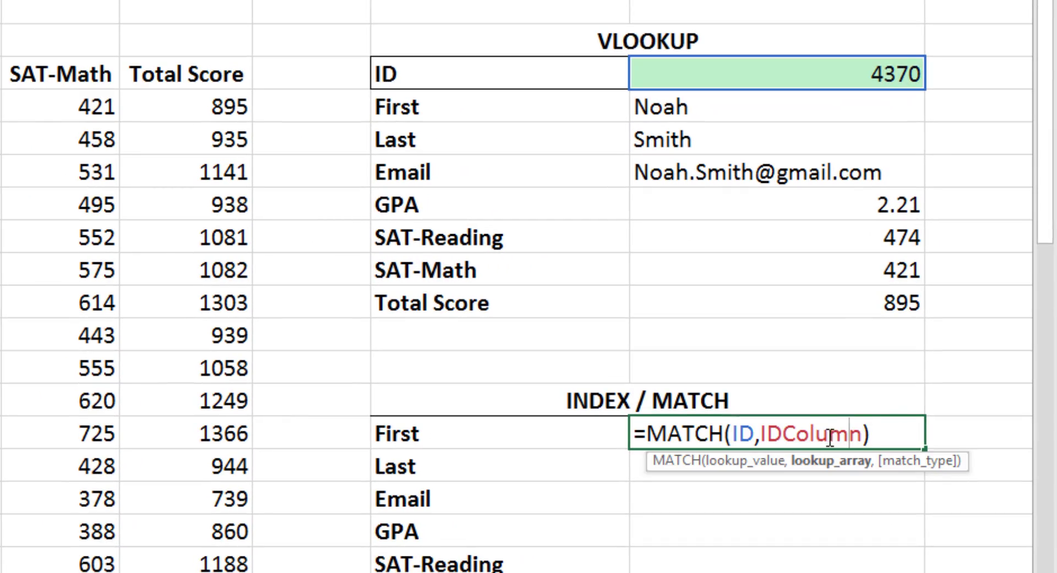
click(860, 433)
text(,)
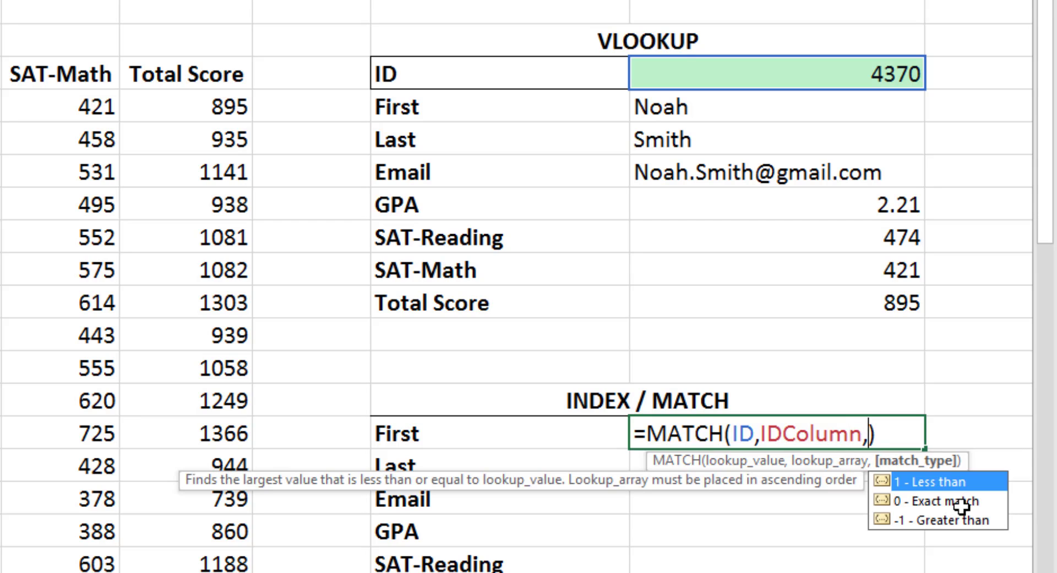
scroll(881, 524, right, 2)
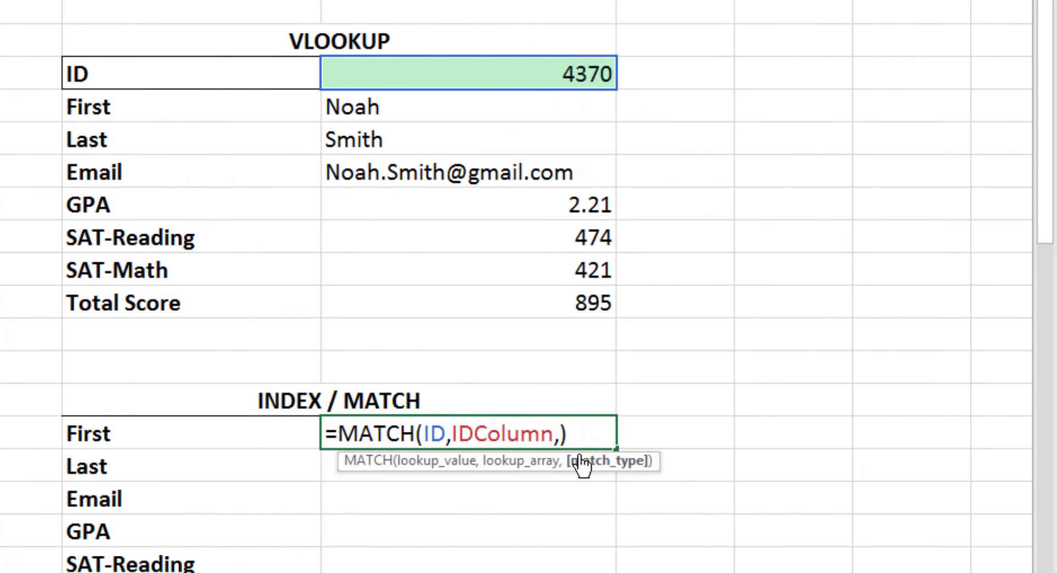
key(Left)
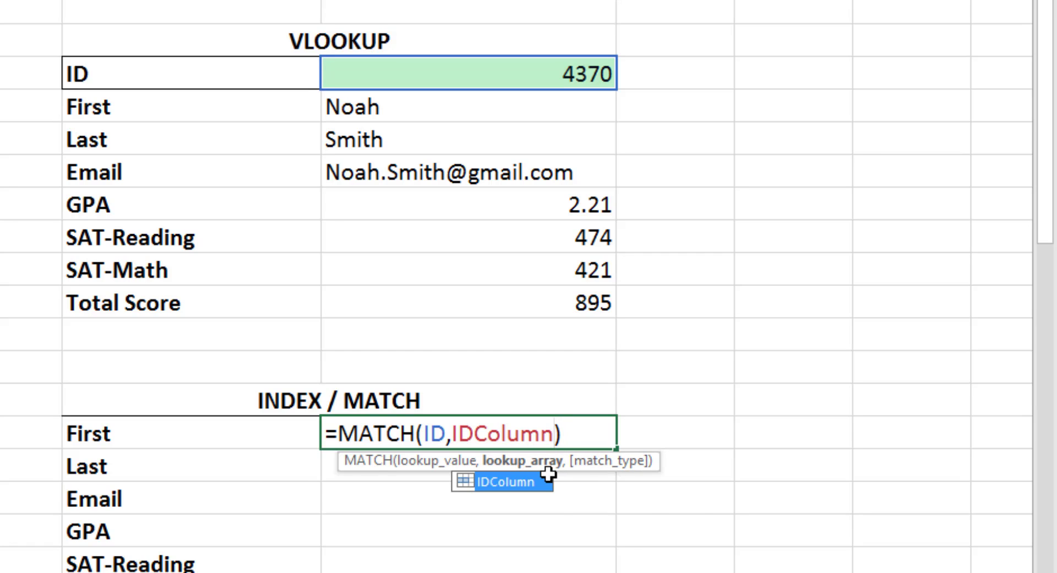
key(Right)
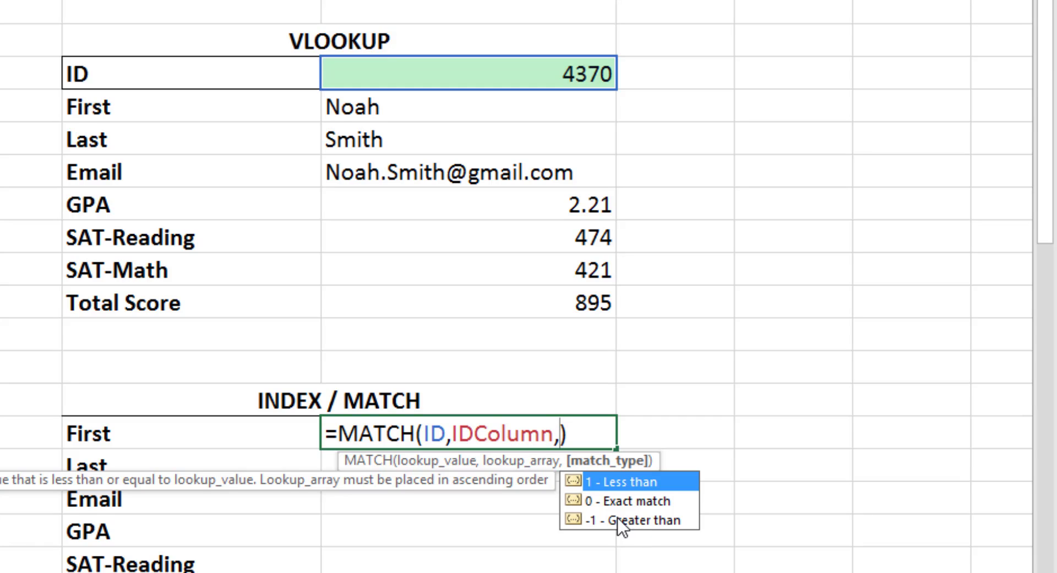
click(631, 503)
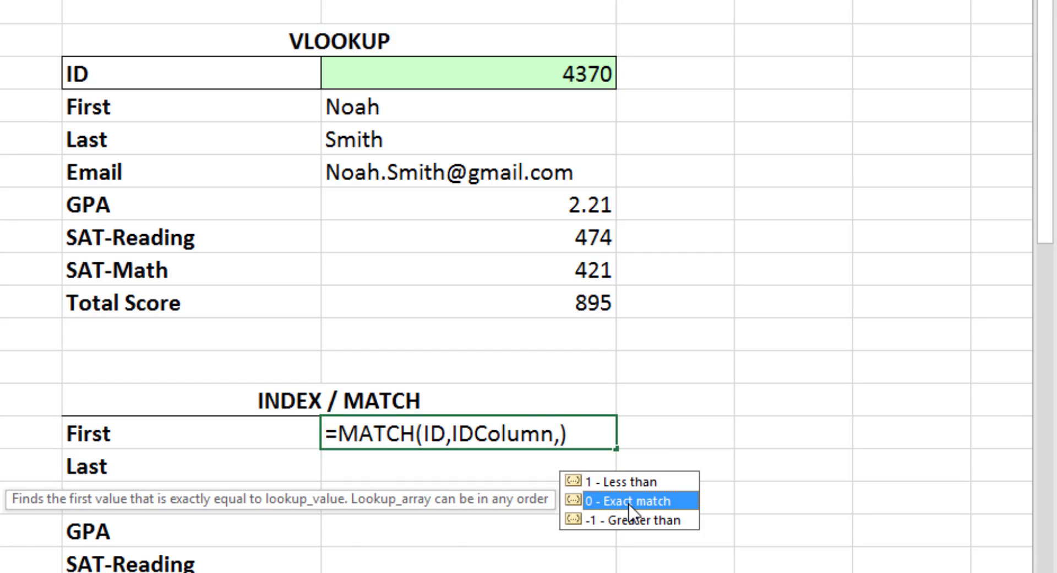
double_click(630, 503)
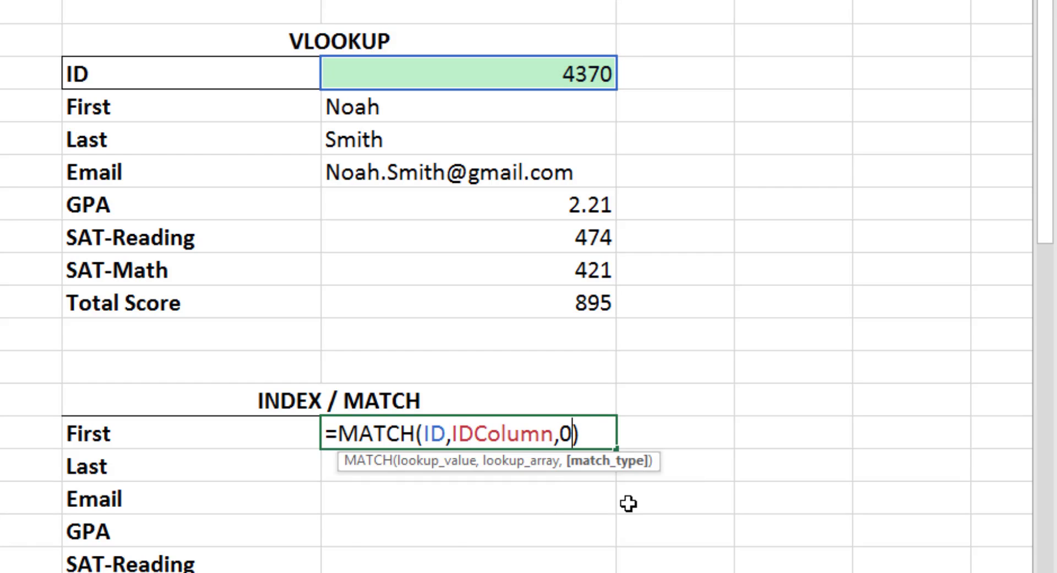
key(Return)
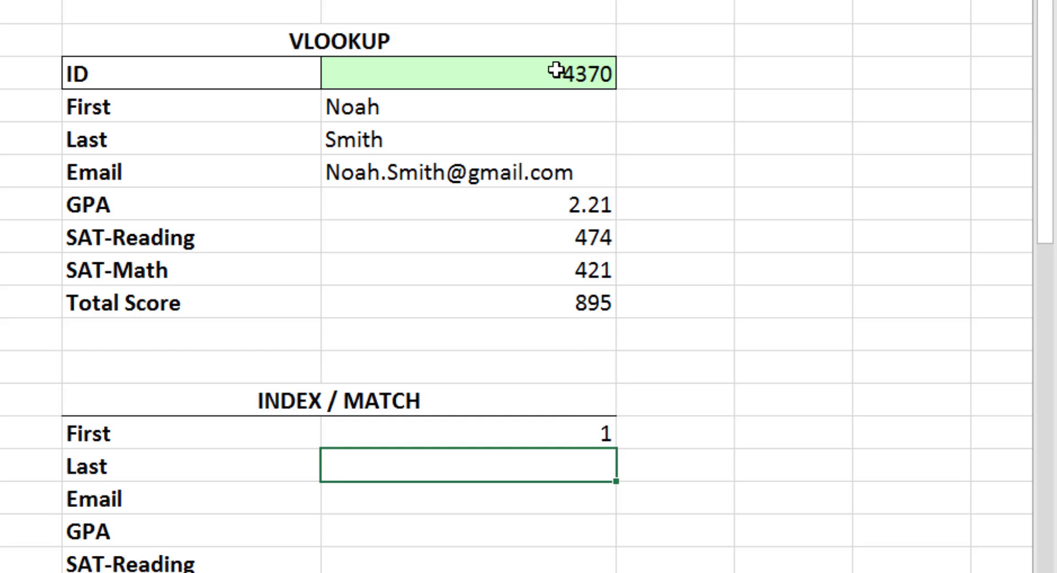
Change the lookup ID to 4181
click(555, 70)
text(4181)
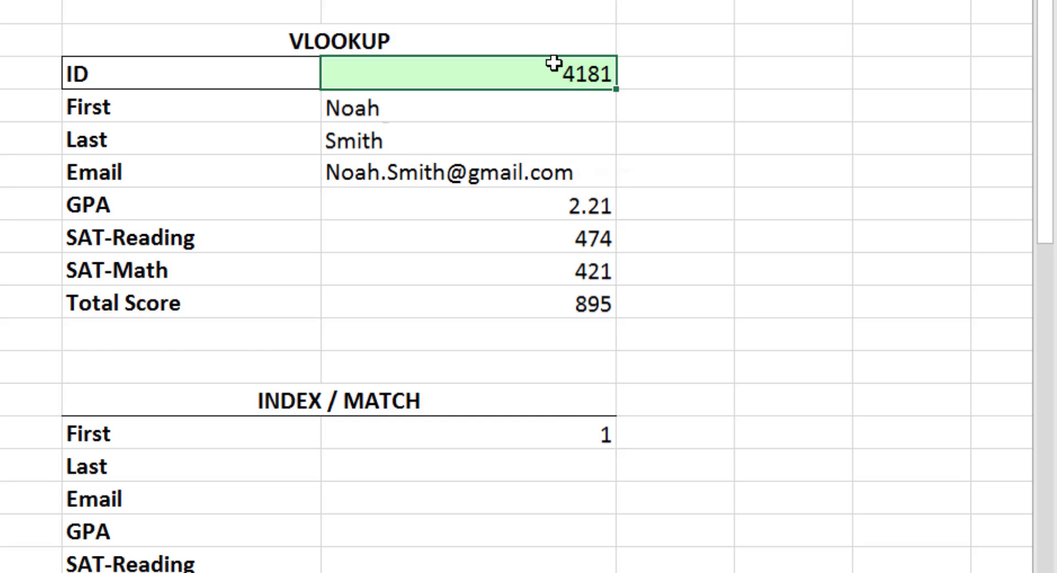
key(Return)
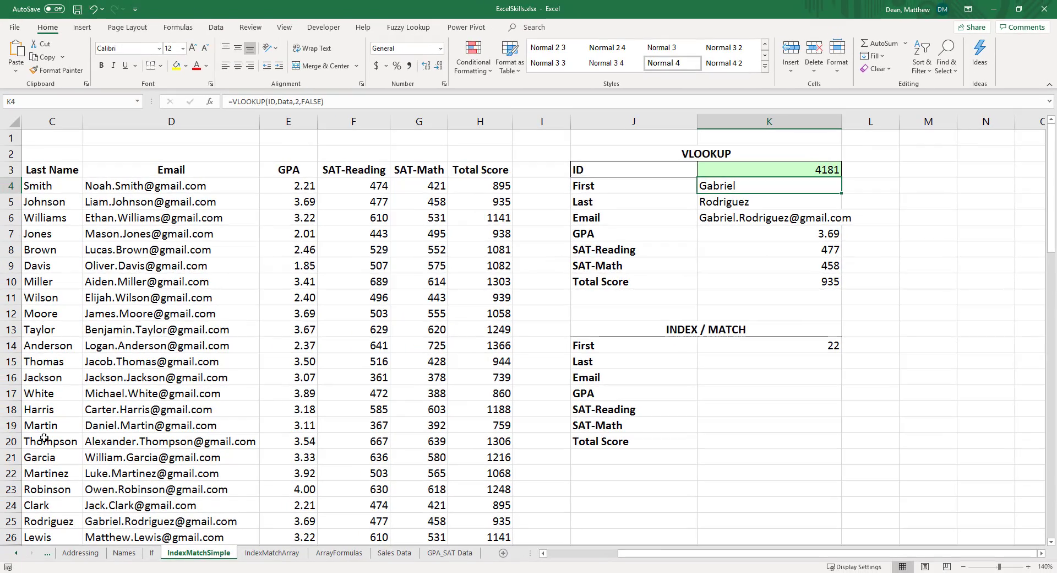
Switch to the MATCH_INDEX.pdf reference and highlight the array arguments in the INDEX syntax examples
drag(661, 554, 591, 558)
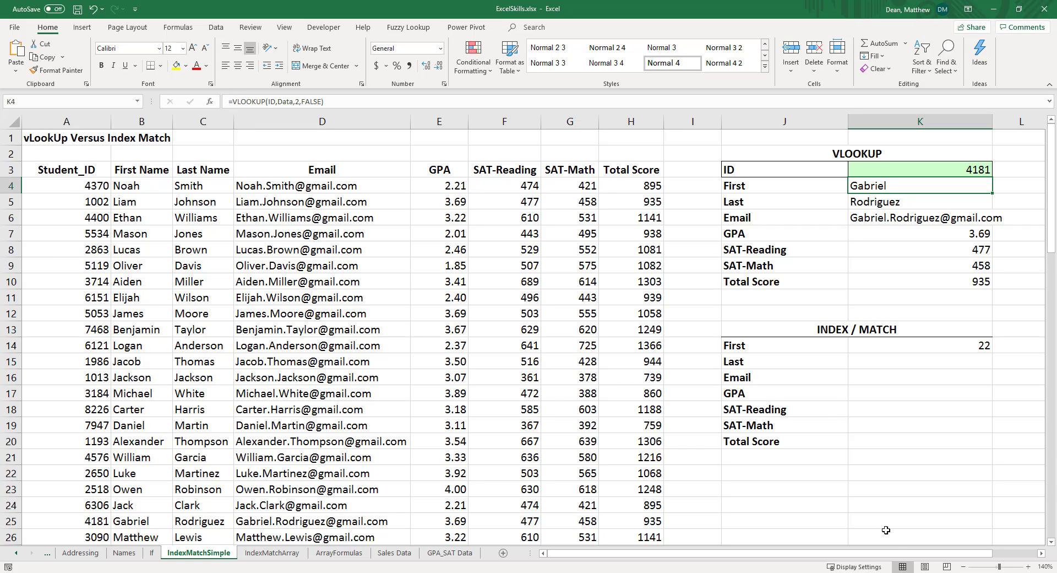
drag(975, 554, 996, 562)
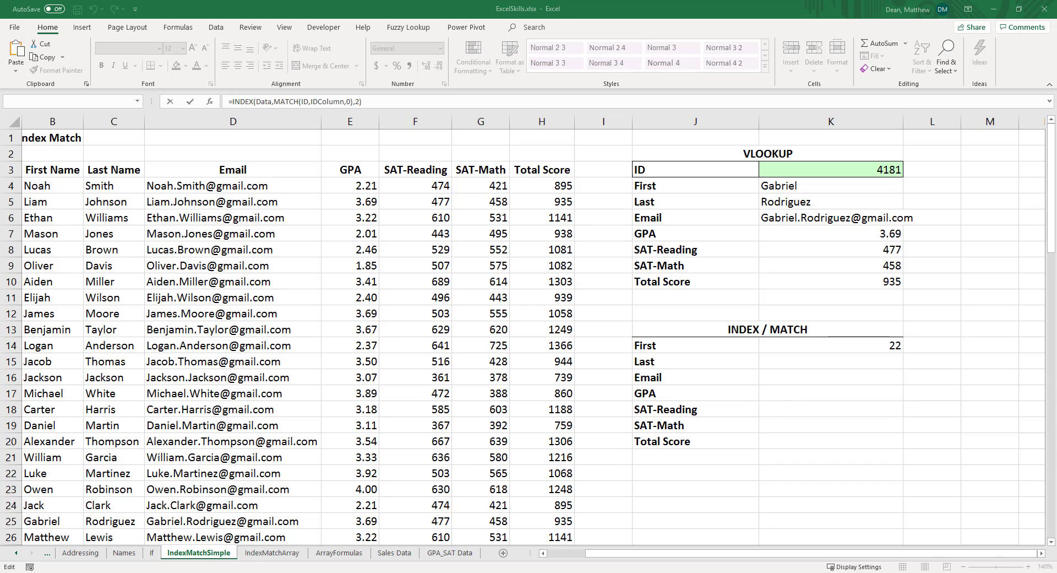
mouse_move(203, 572)
click(204, 537)
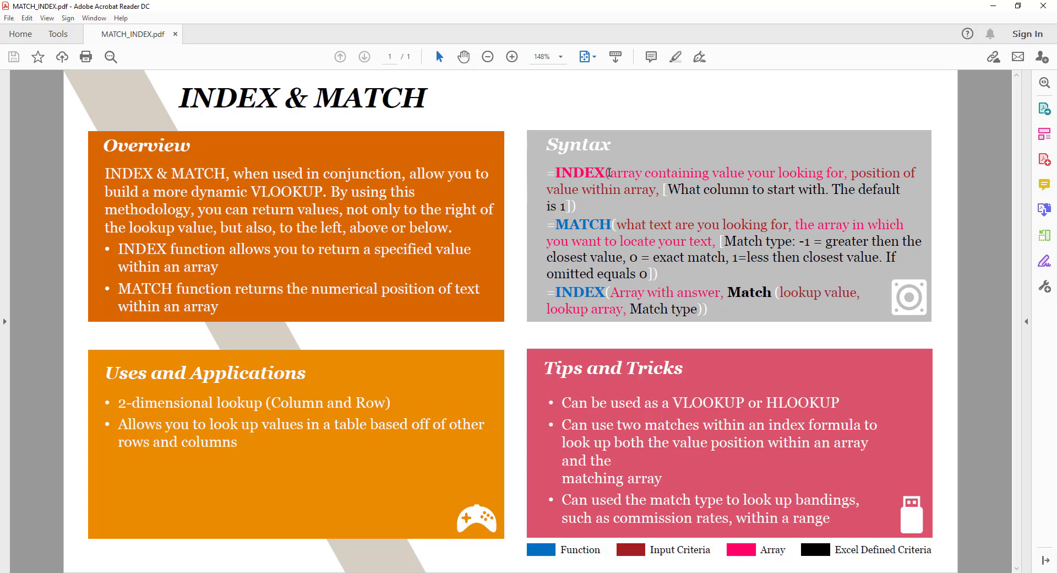
drag(608, 172, 834, 173)
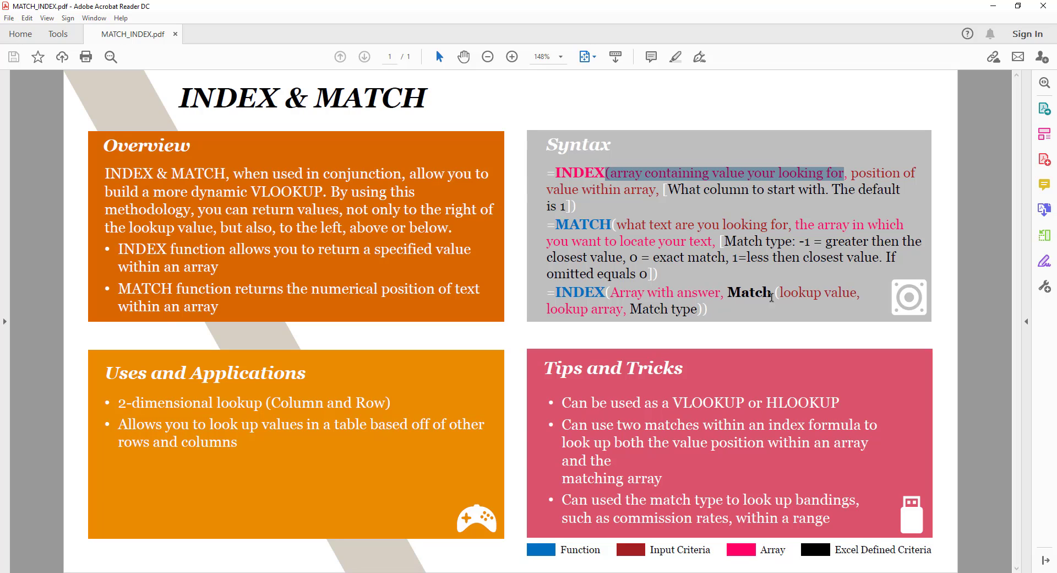
drag(611, 292, 721, 294)
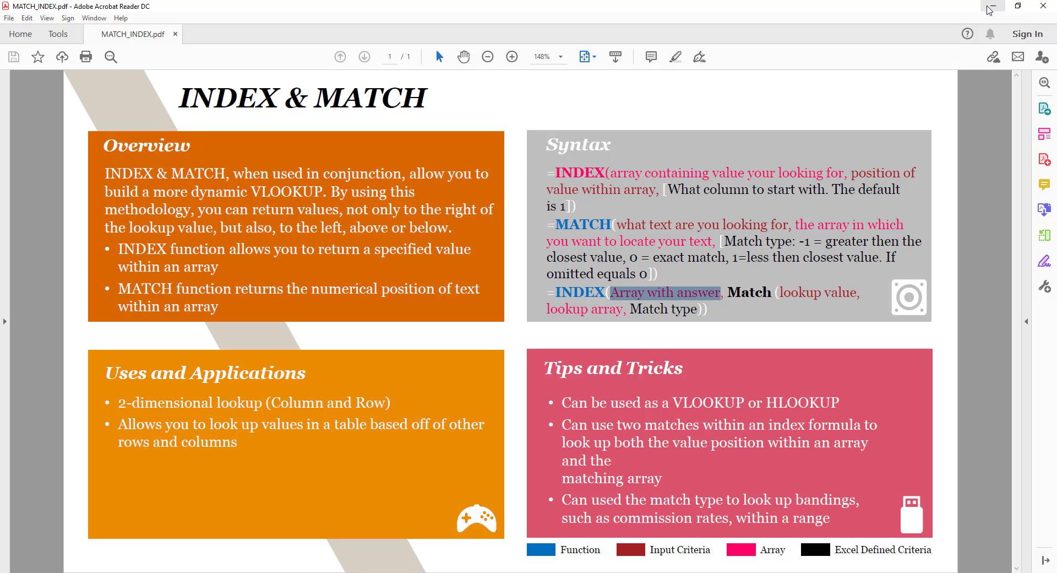
Switch back to Excel and bring the VLOOKUP and INDEX / MATCH tables into view
key(alt+Tab)
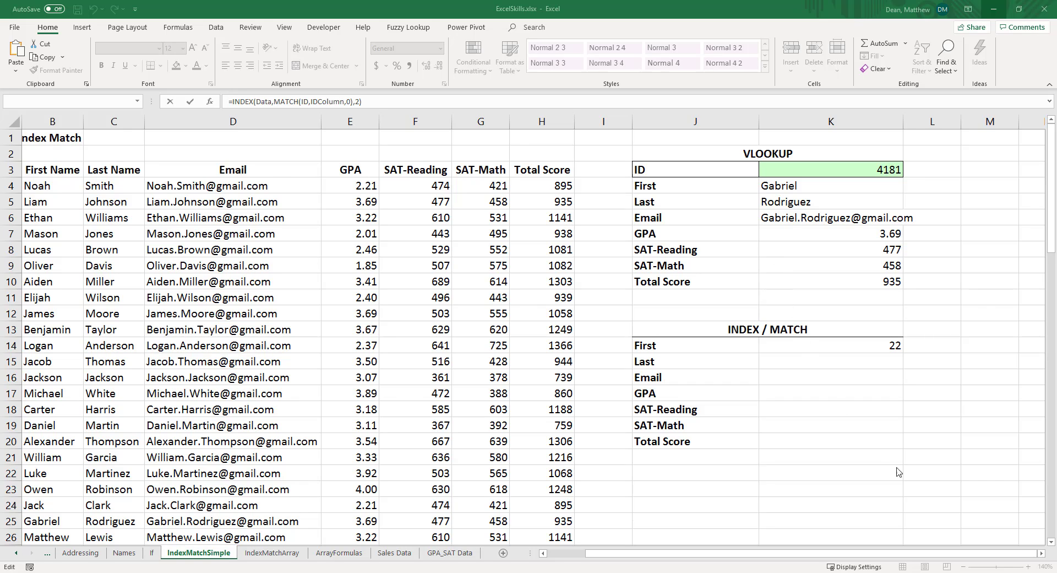
click(1041, 553)
click(1042, 553)
click(1041, 553)
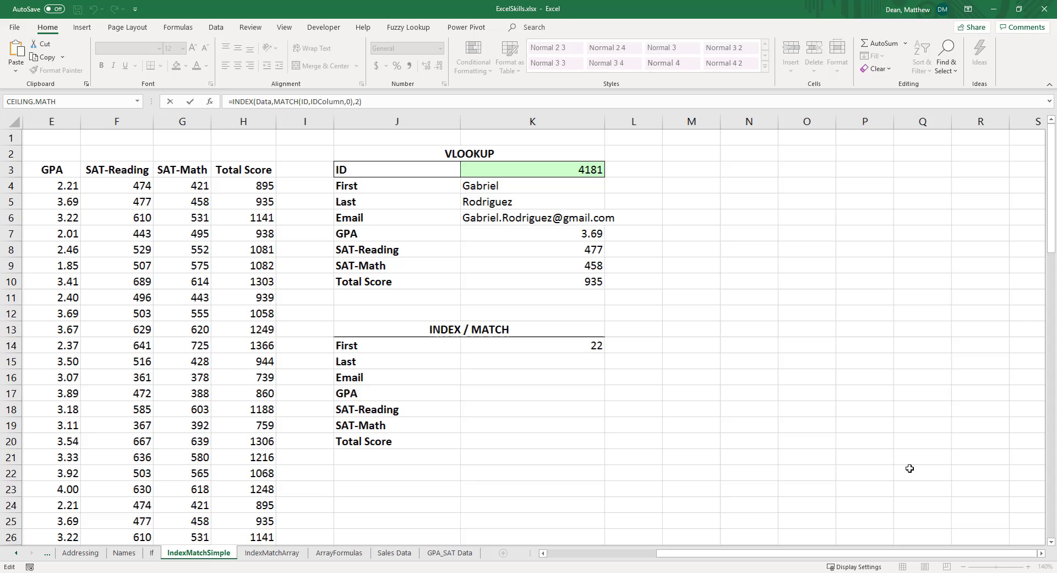
click(527, 347)
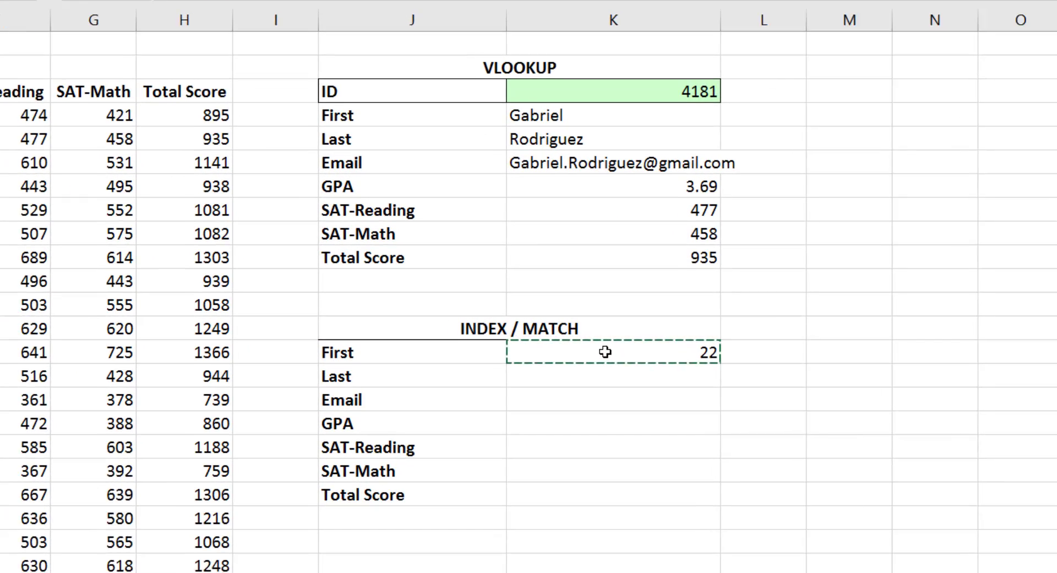
key(Escape)
Wrap the MATCH formula in the First cell inside INDEX, pasting the Data name as the array
click(642, 355)
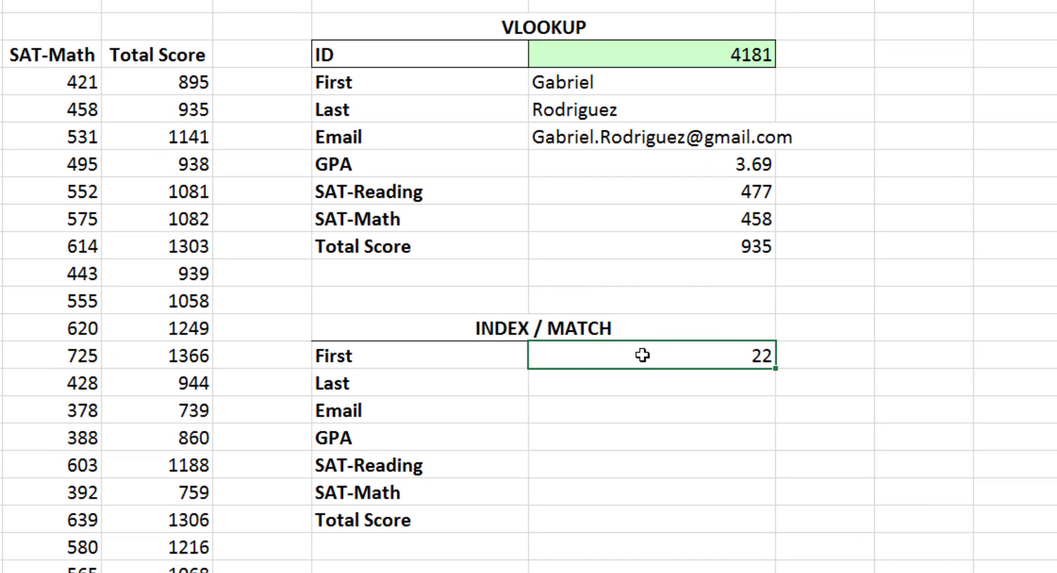
double_click(643, 355)
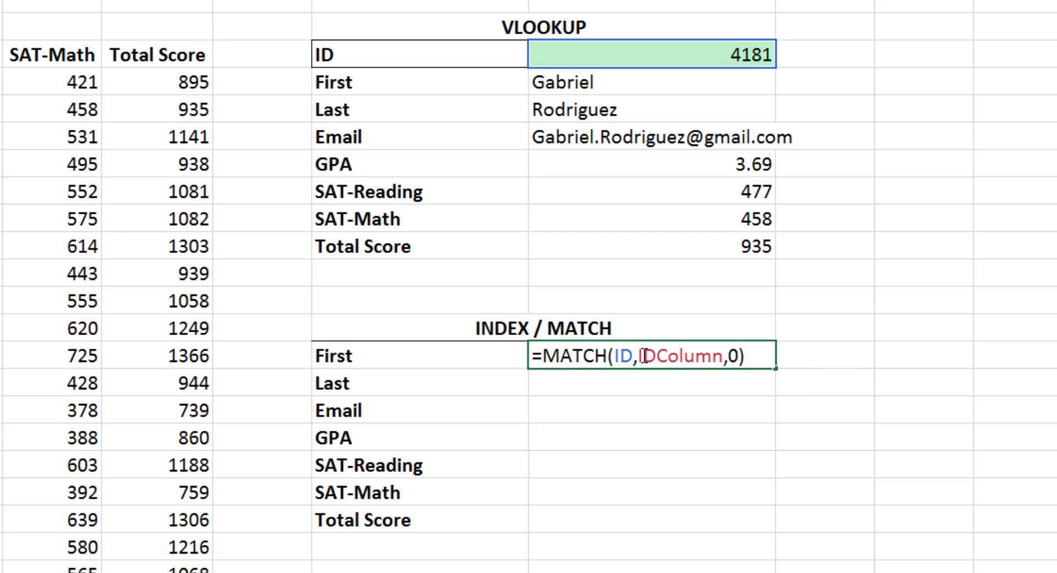
click(545, 358)
text(INDEx)
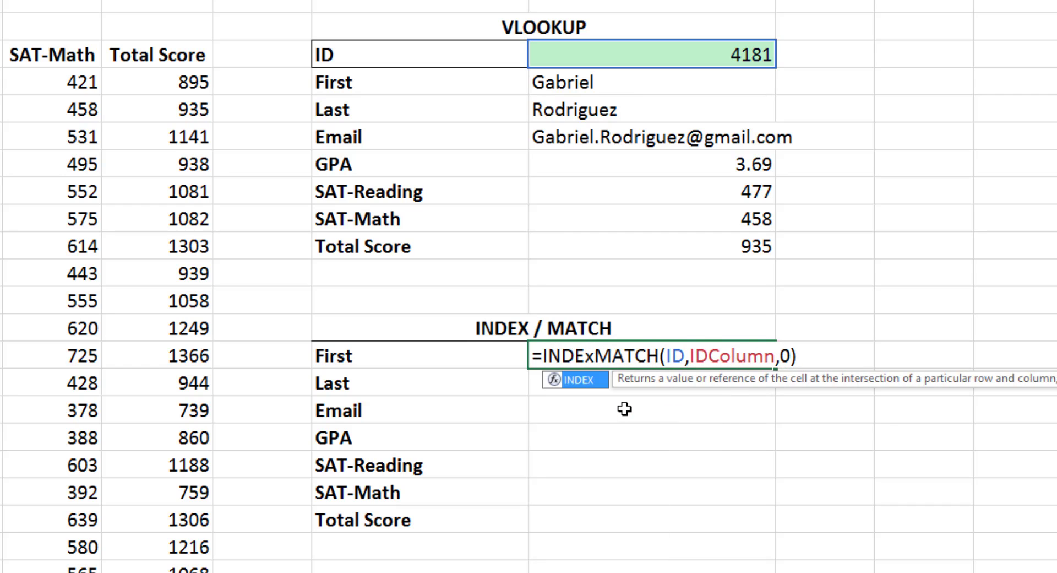
key(BackSpace)
text(X()
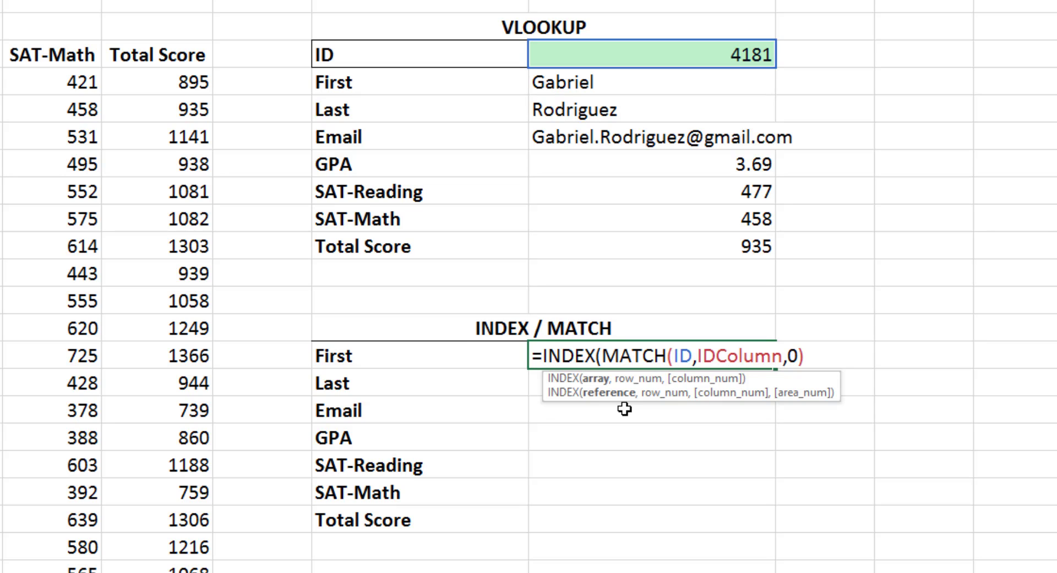
key(F3)
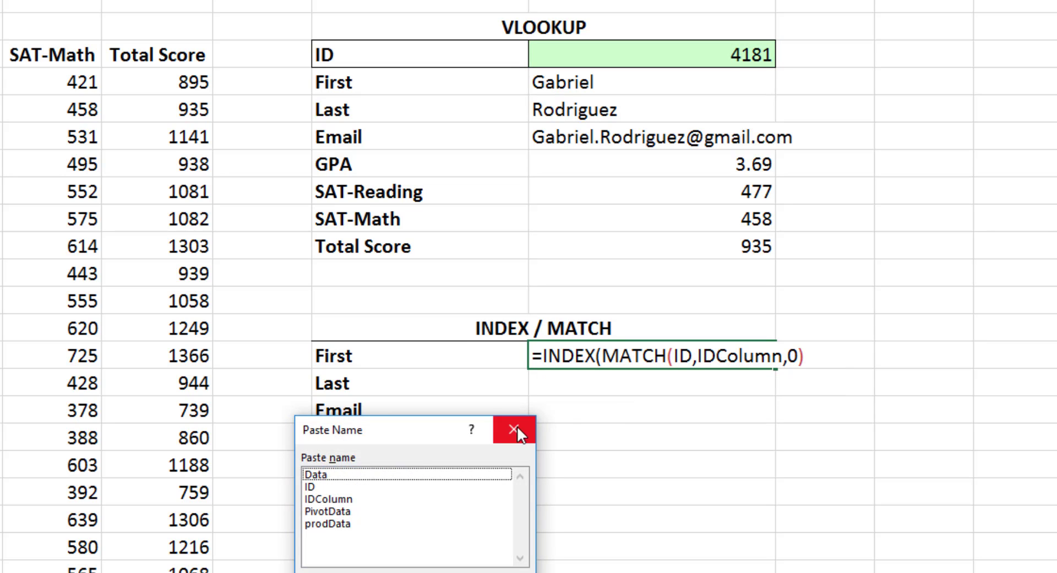
click(318, 478)
key(Return)
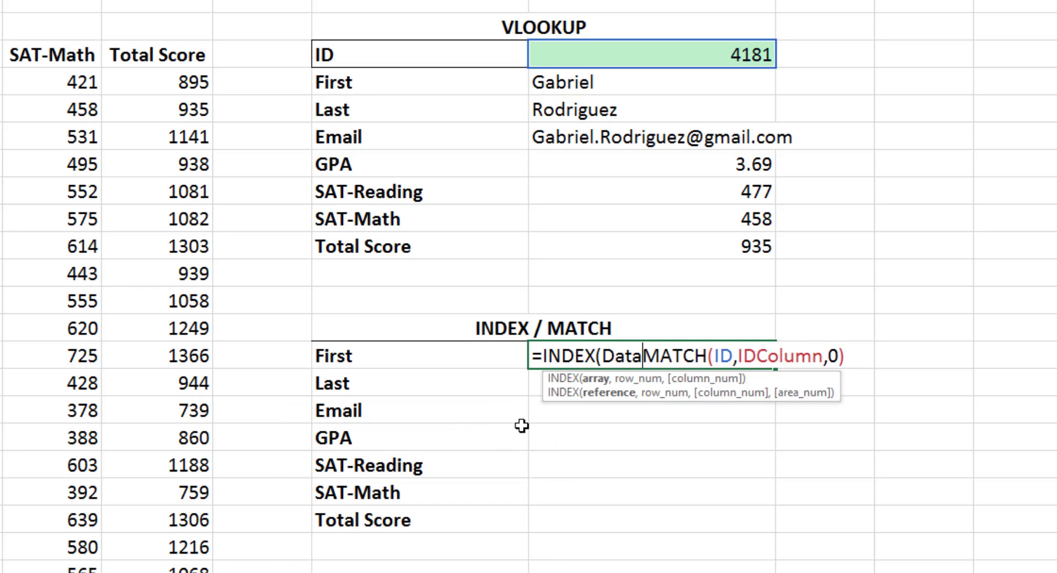
Complete the INDEX formula with MATCH as the row and column number 2, and confirm it
text(,)
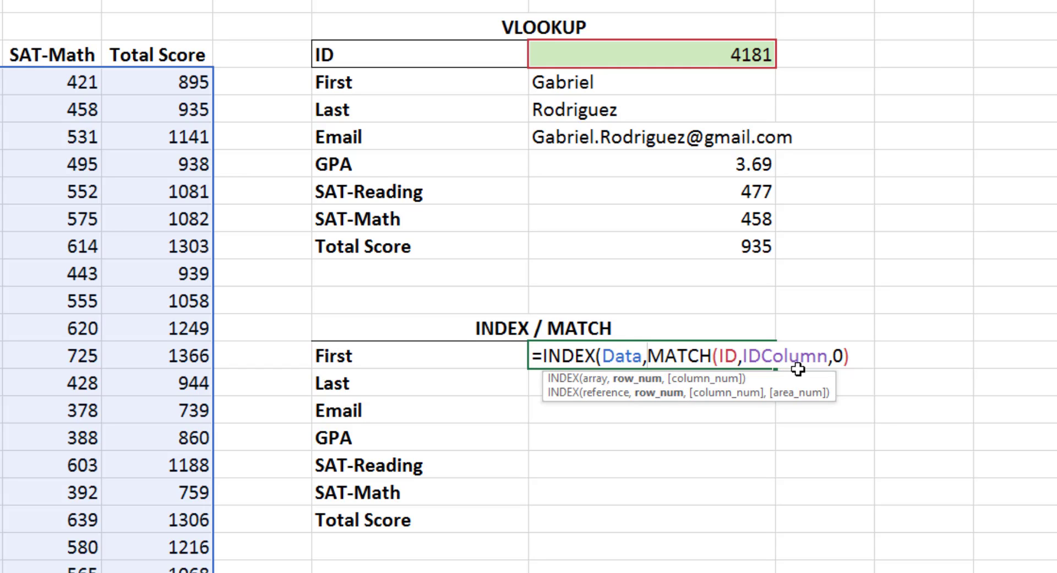
click(852, 356)
text(,)
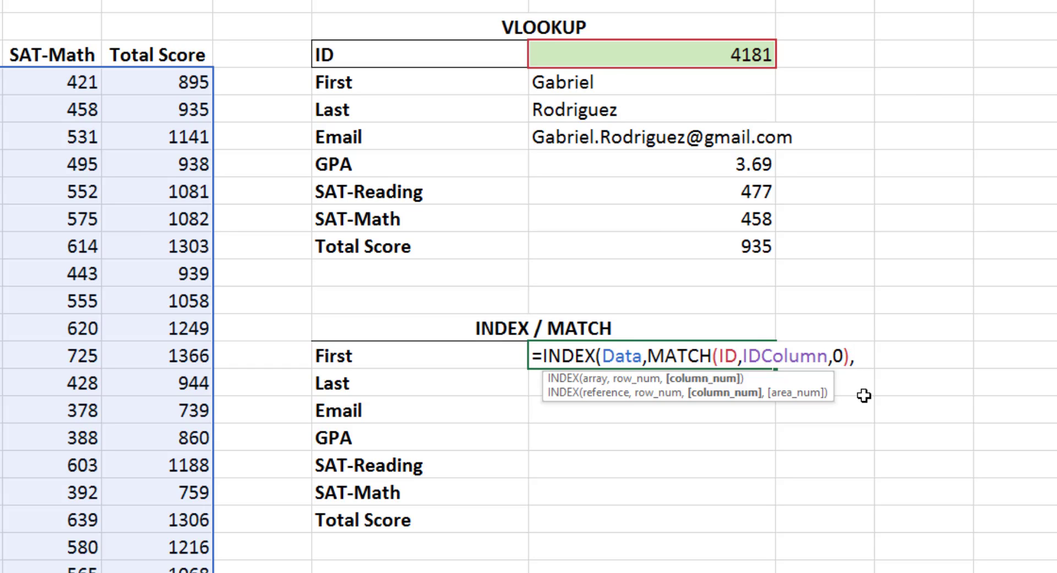
text(2)
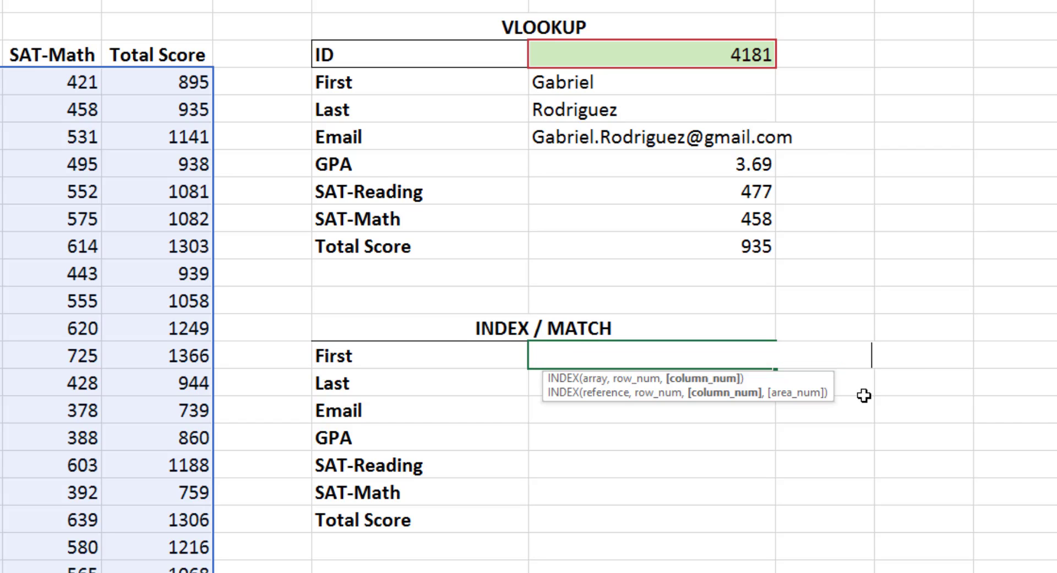
text(),2))
key(Return)
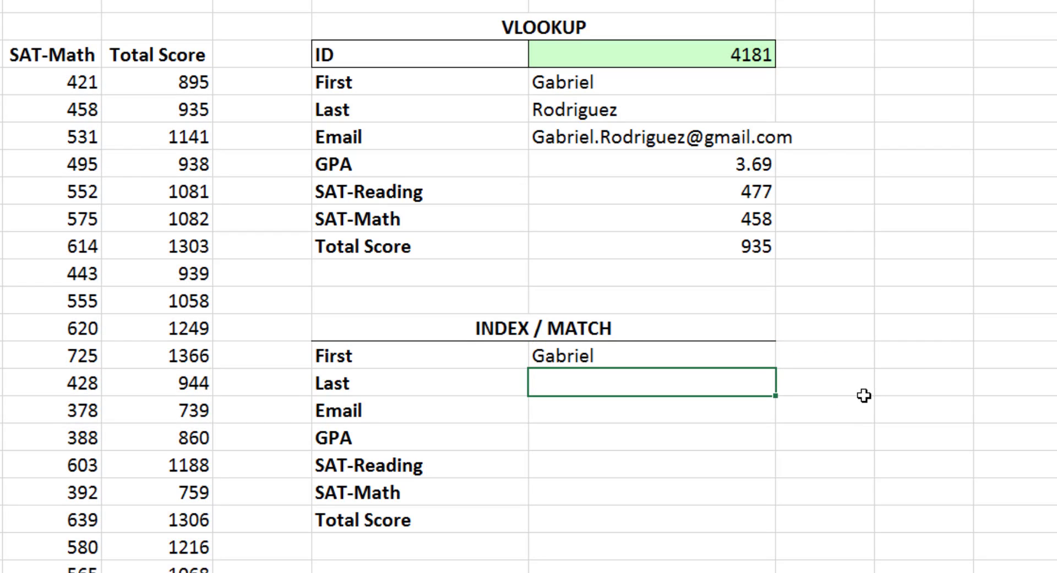
Test the lookup by setting the ID to 4370 and then back to 4181
click(678, 57)
text(4370)
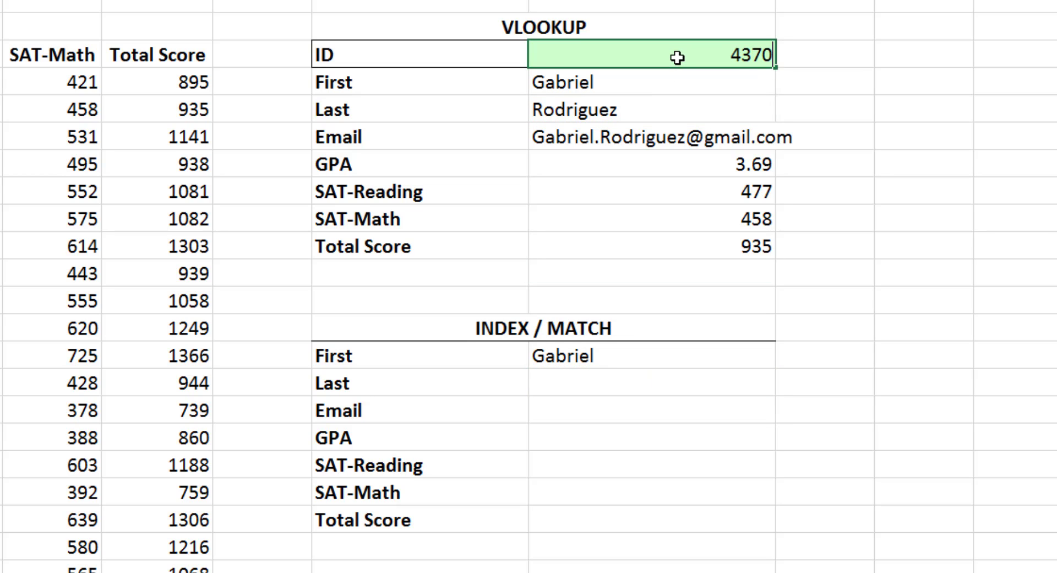
key(Return)
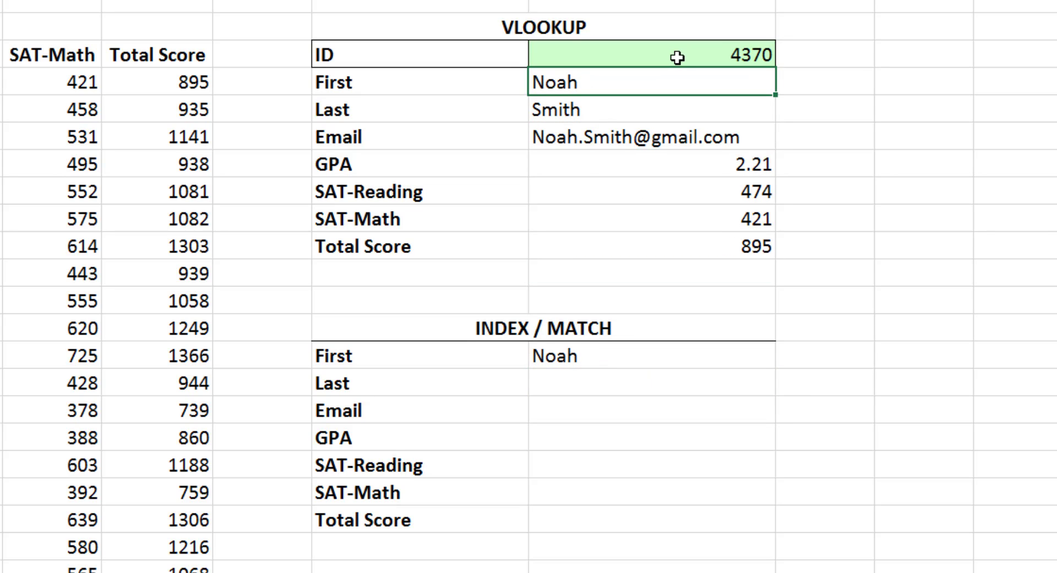
click(677, 58)
text(4181)
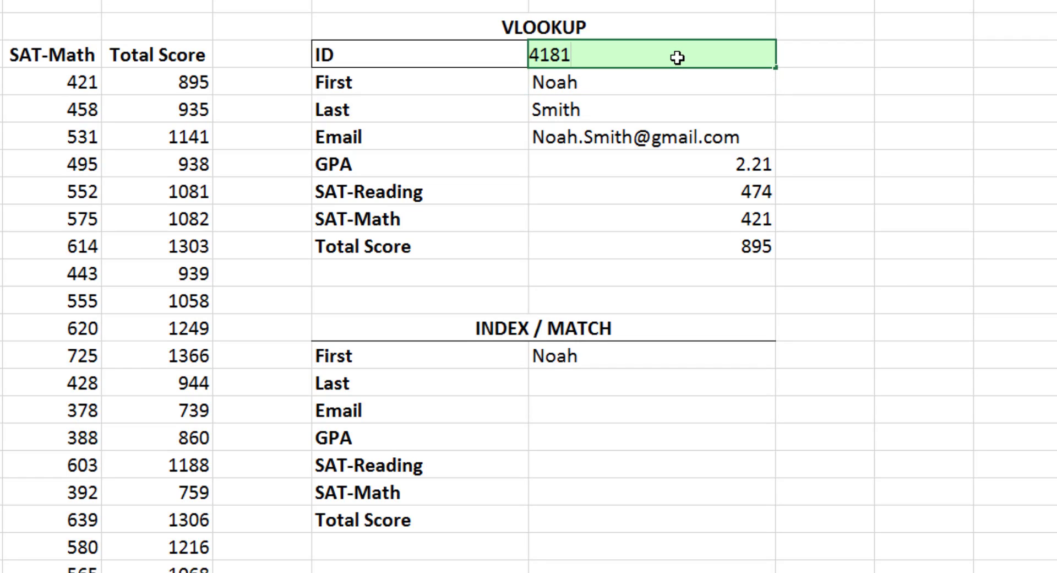
key(Return)
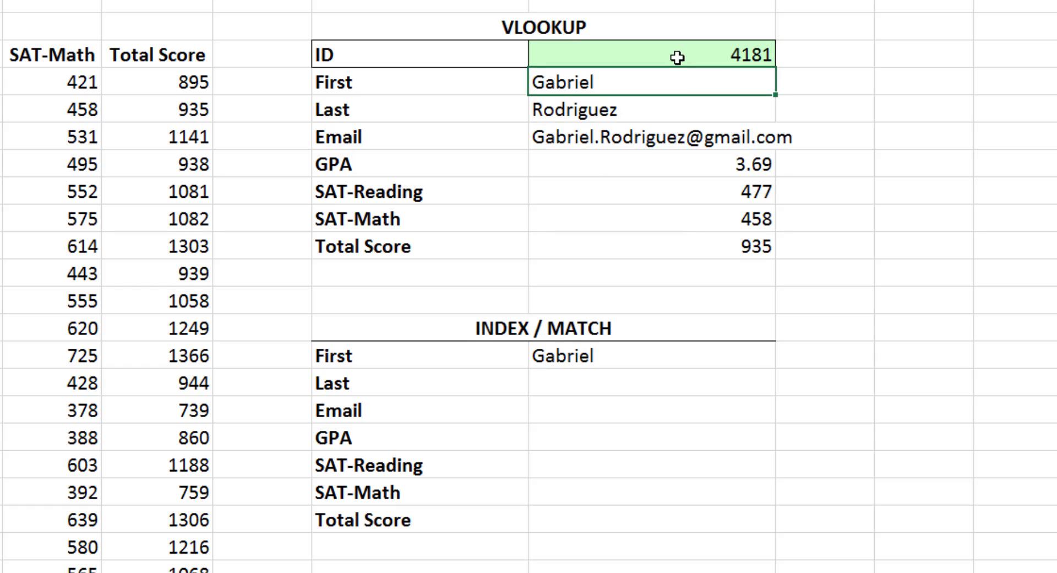
Fill the First row's INDEX/MATCH formula down through the Total Score row
click(670, 356)
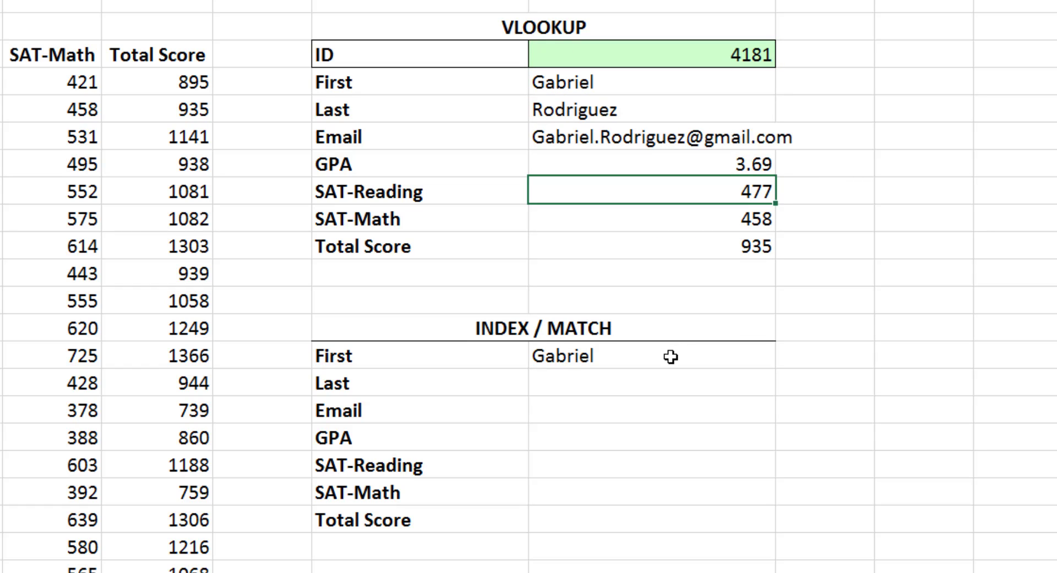
drag(773, 388, 774, 532)
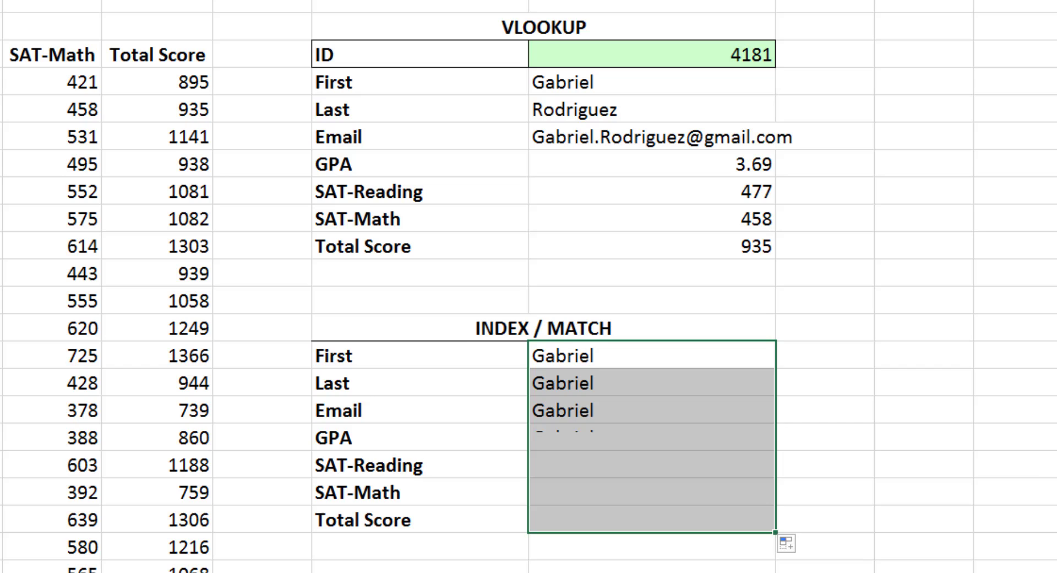
Set the column number to 3 in the Last row's formula and 4 in the Email row's formula
double_click(667, 384)
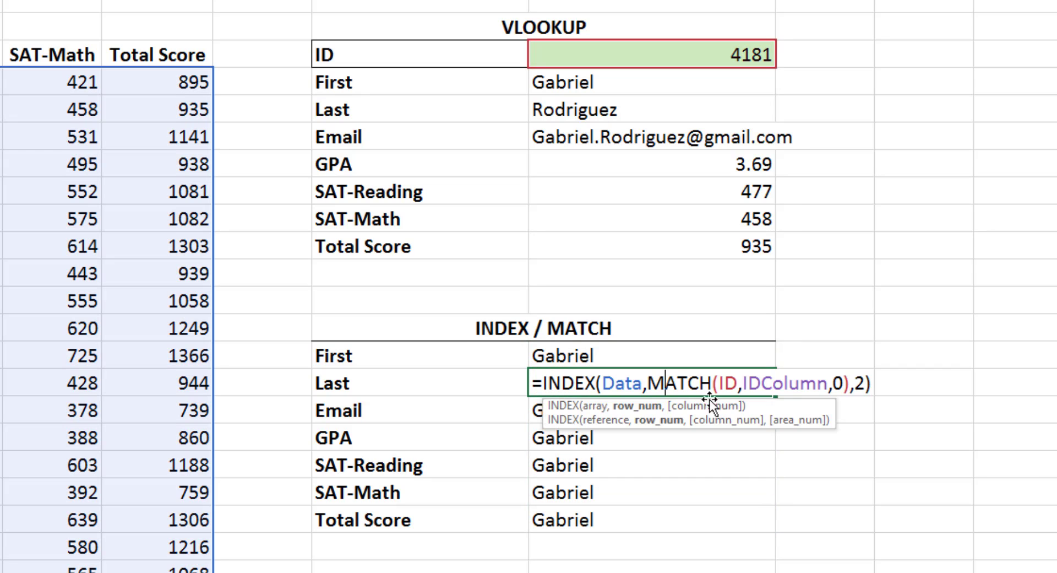
click(864, 383)
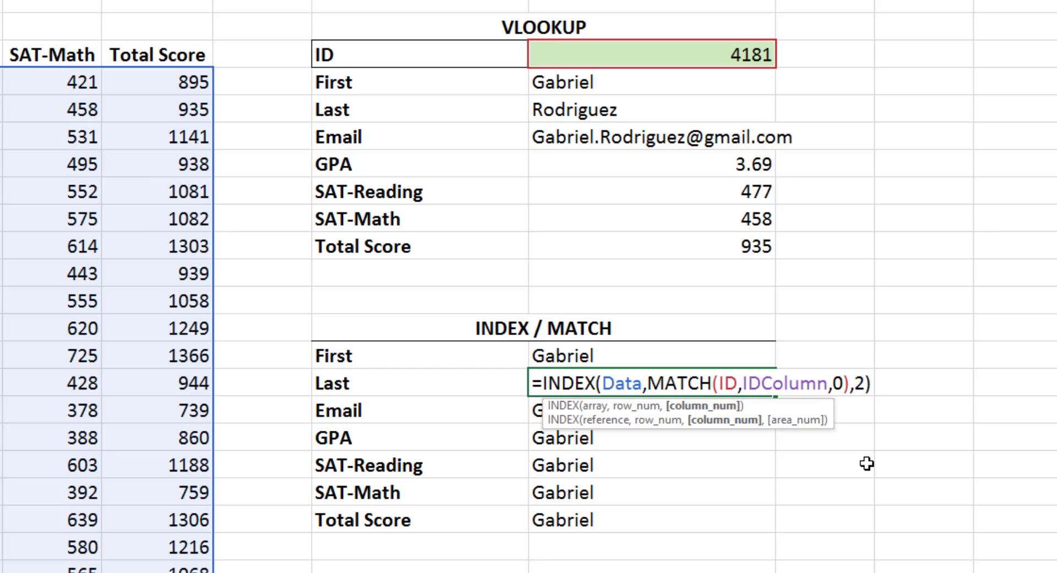
key(Left)
key(Delete)
key(Return)
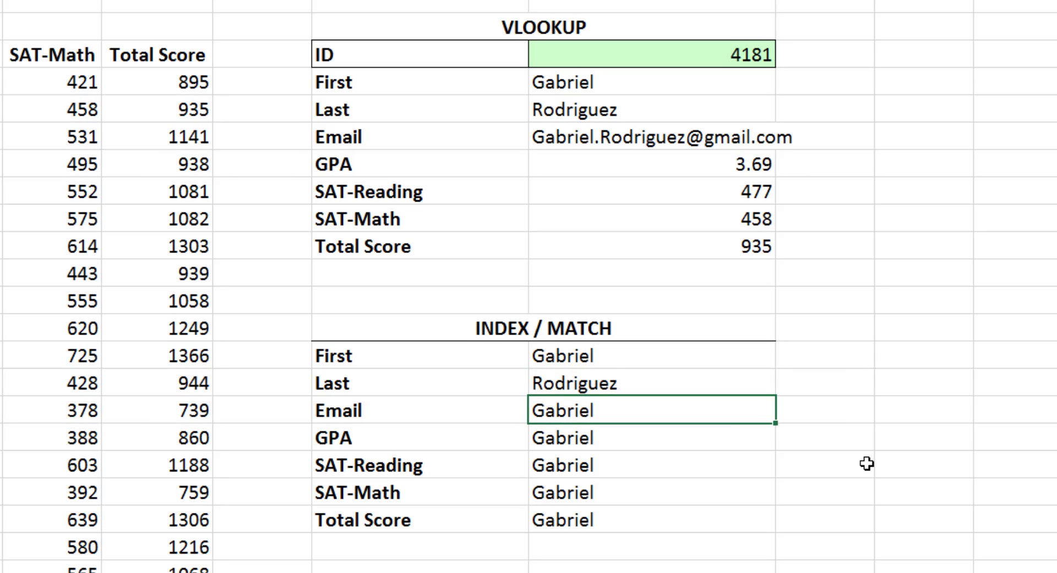
key(F2)
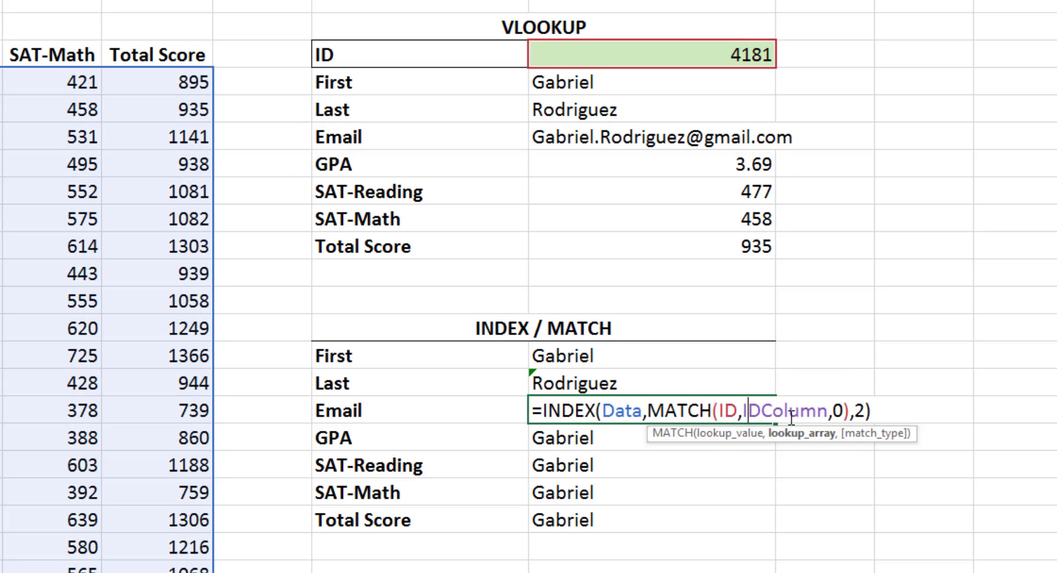
key(Left)
key(BackSpace)
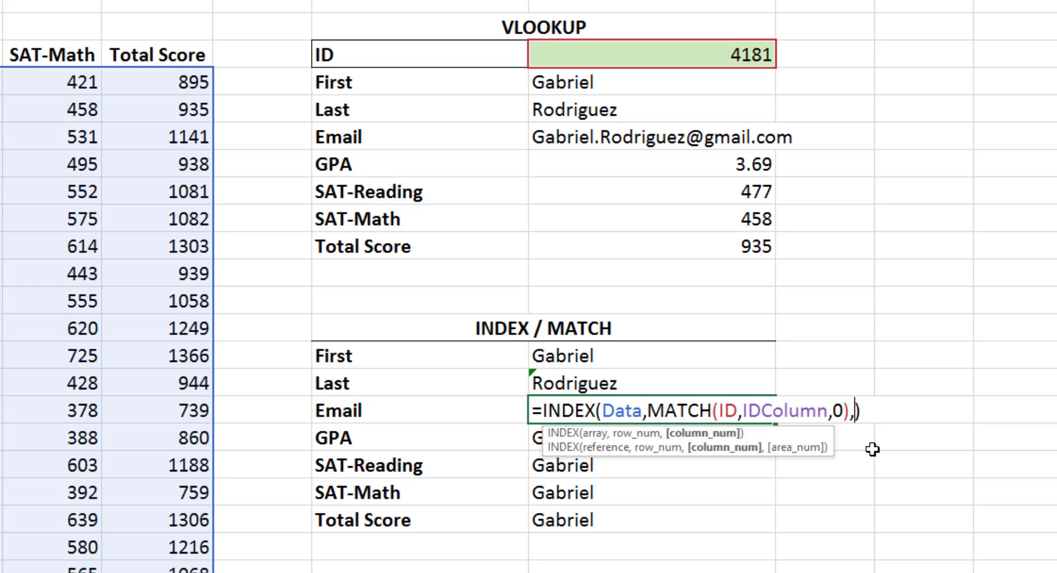
text(4)
key(Return)
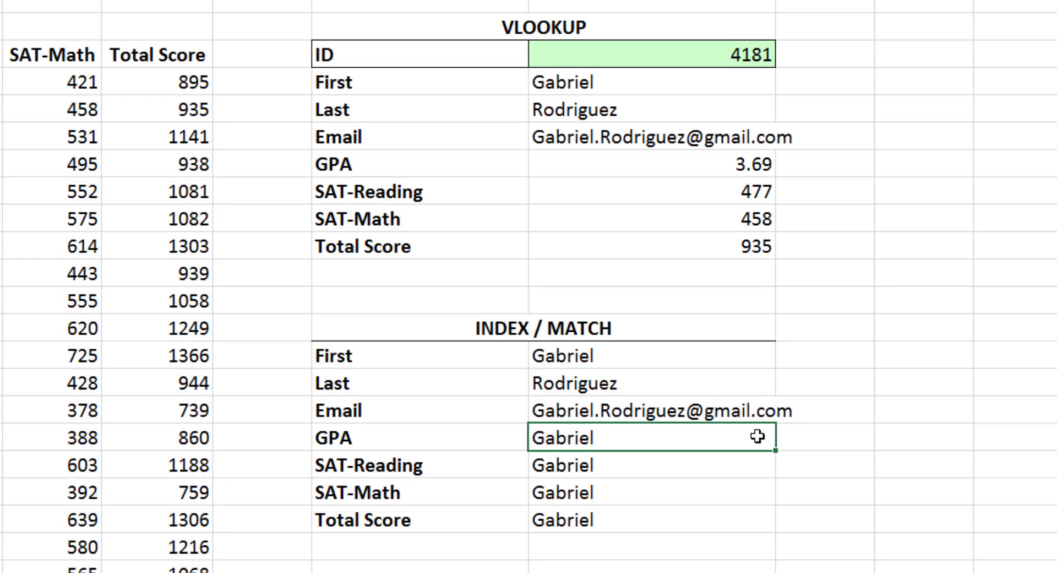
Set the column number to 5 in the GPA row's formula and 6 in the SAT-Reading row's formula
key(F2)
key(Left)
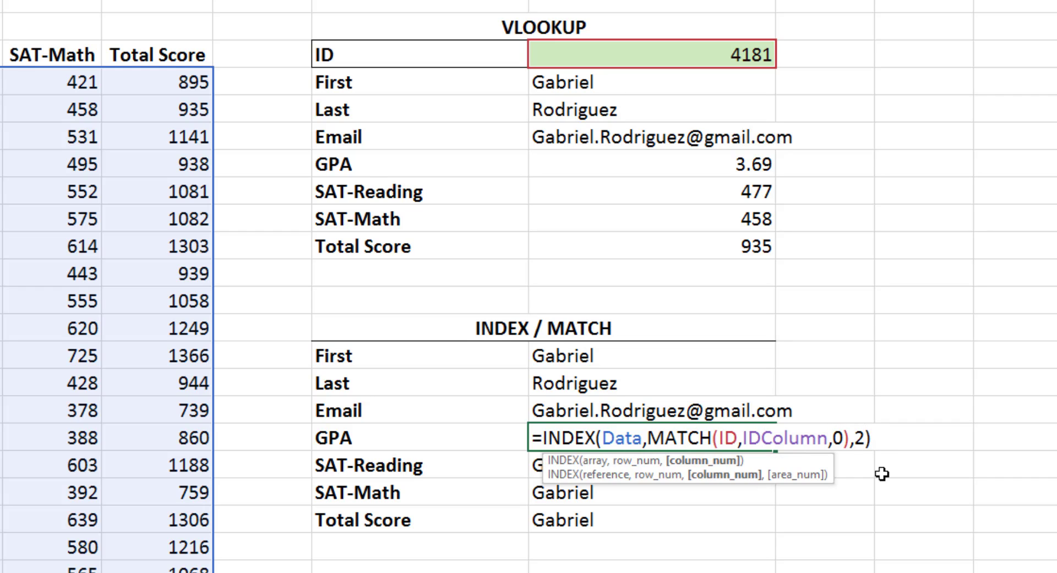
key(BackSpace)
text(5)
key(Return)
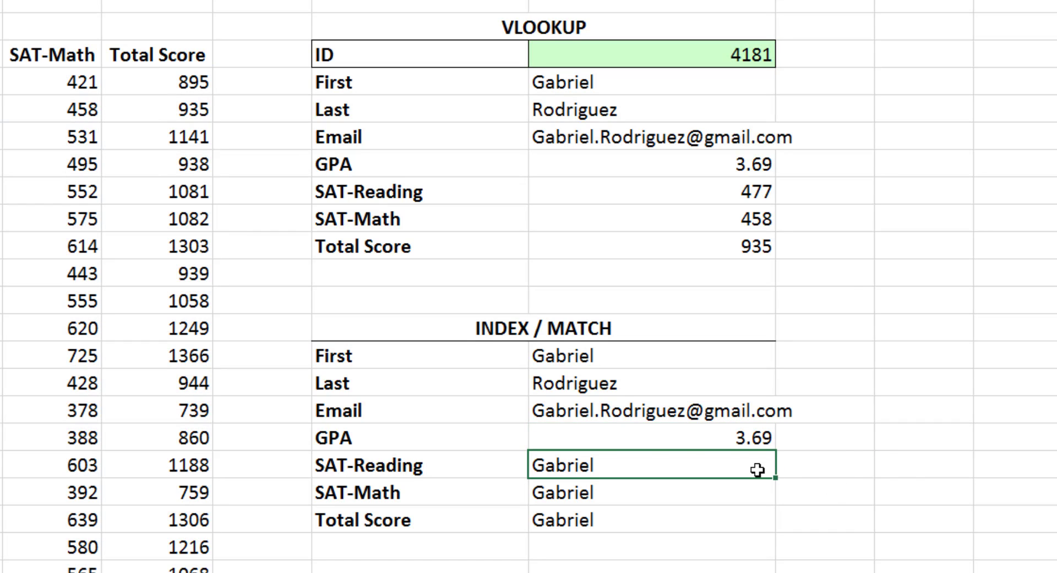
key(F2)
key(Left)
key(BackSpace)
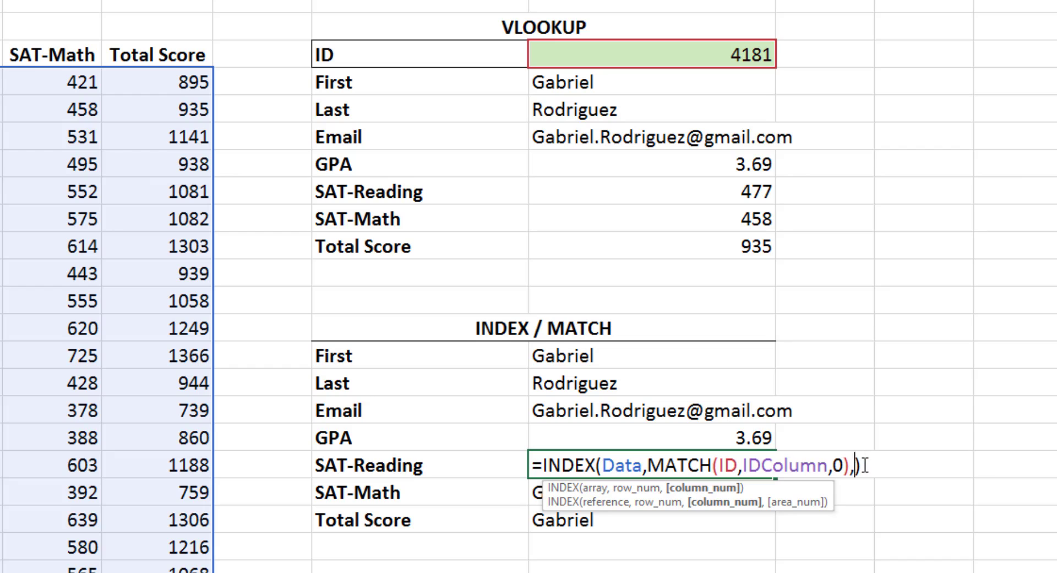
text(6)
key(Return)
Set the column number to 7 in the SAT-Math row's formula and 8 in the Total Score row's formula
key(F2)
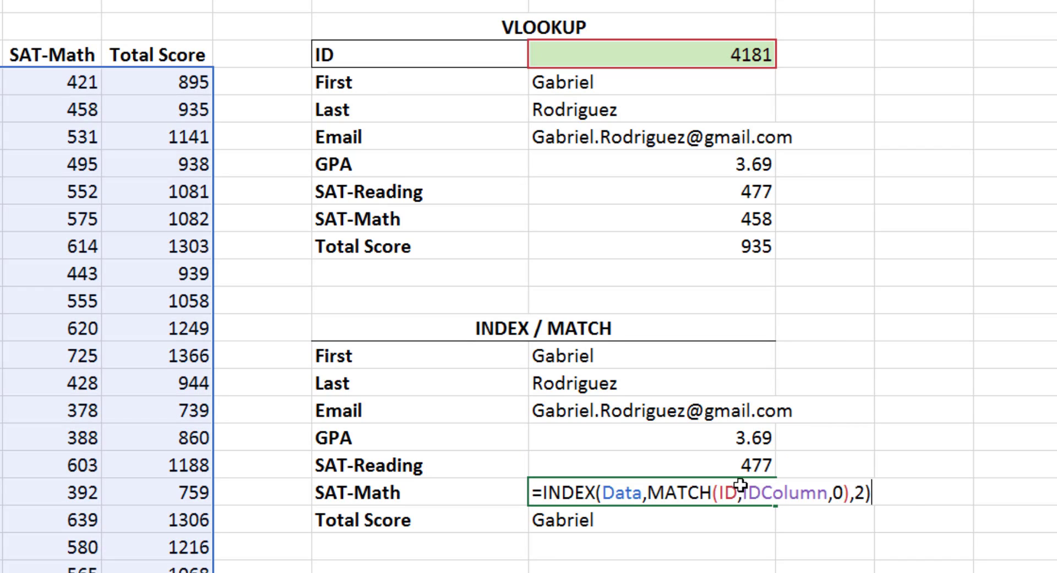
click(859, 491)
key(Delete)
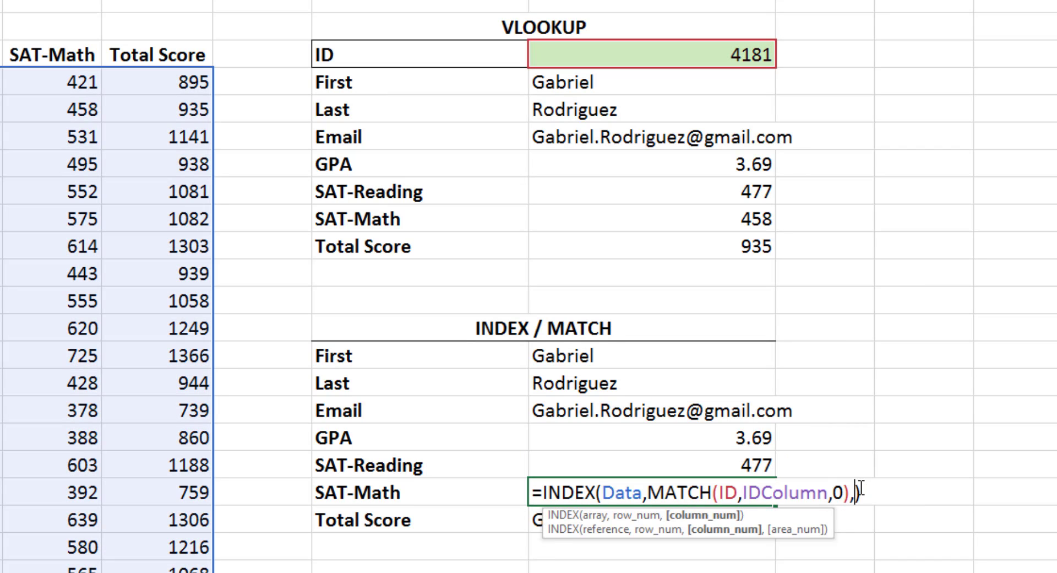
text(7)
key(Return)
key(F2)
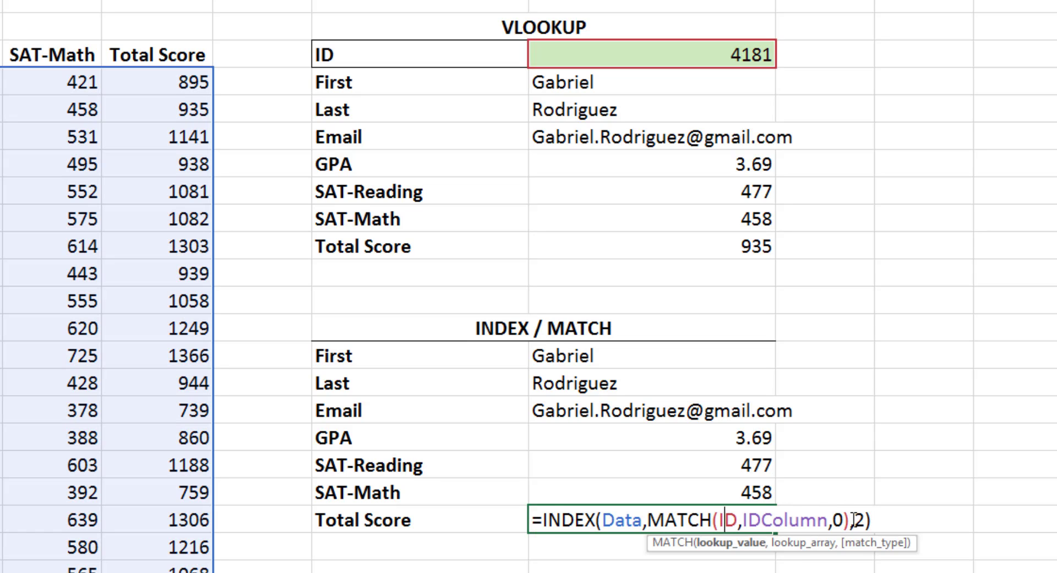
click(866, 520)
key(BackSpace)
text(8)
key(Return)
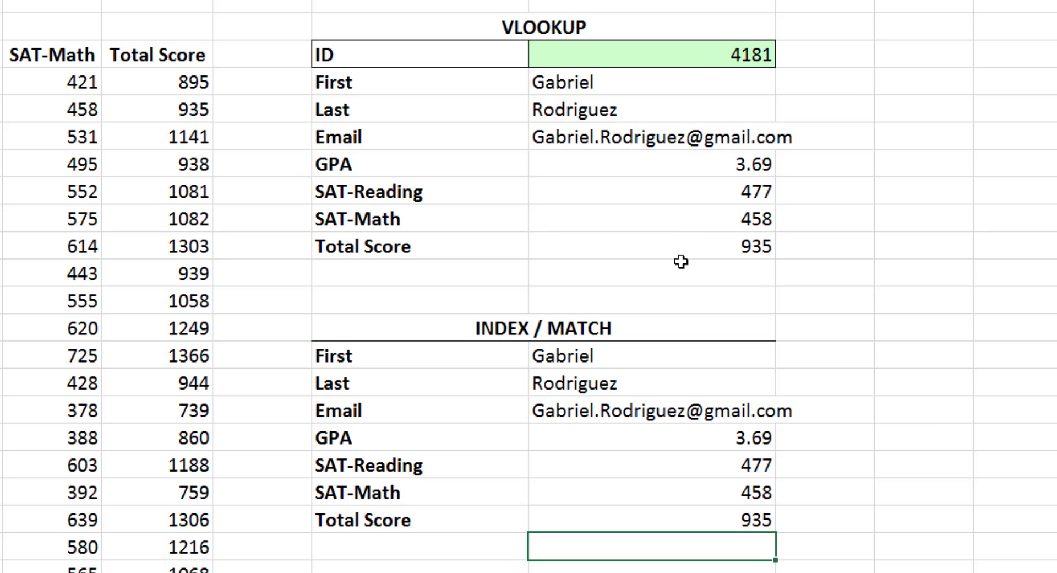
Change the lookup ID to 4370 to compare both tables
click(684, 54)
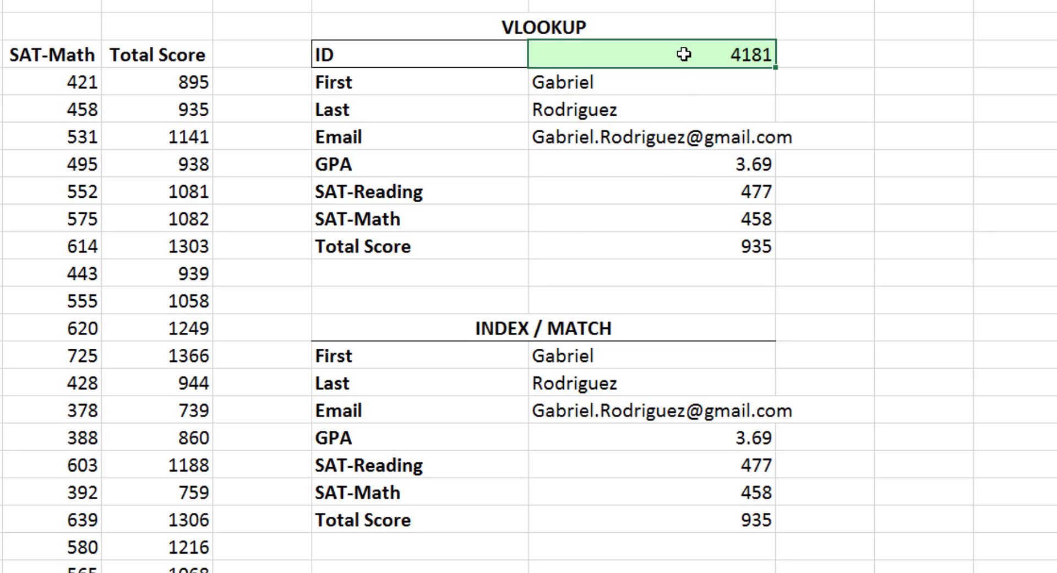
text(4370)
key(Return)
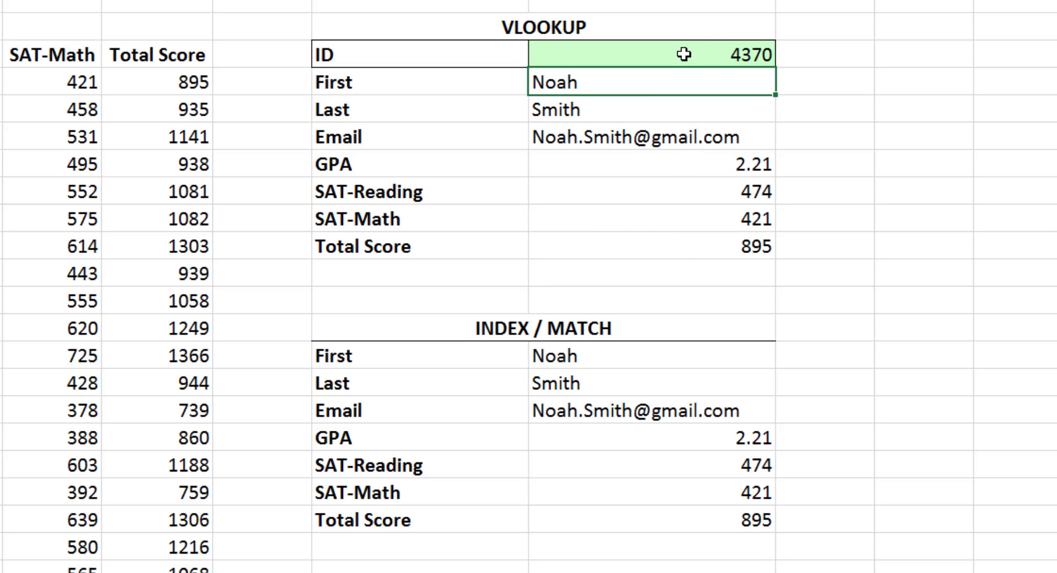
Enter 1515 as the lookup ID to test both tables
click(706, 54)
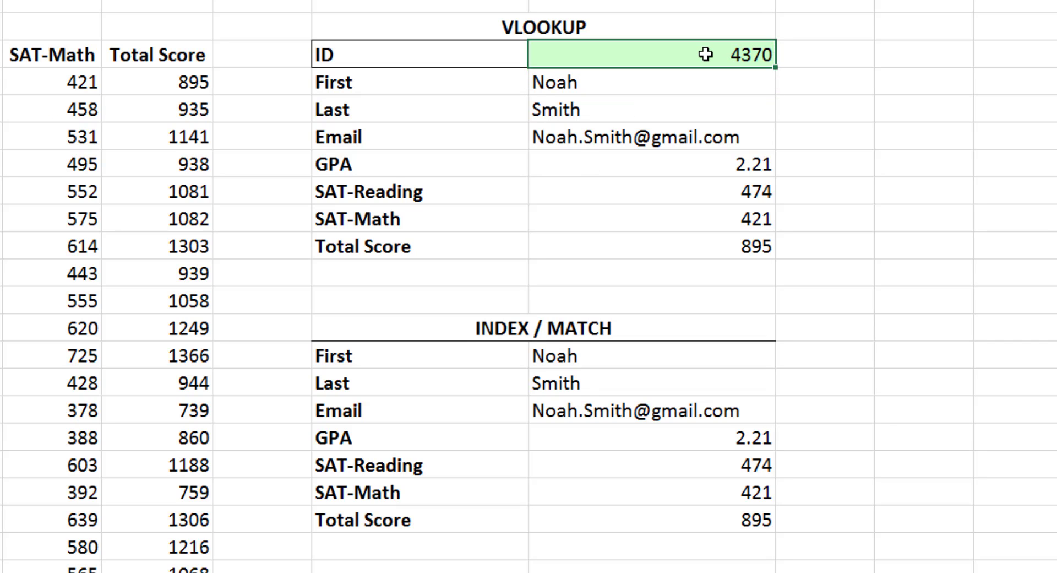
text(1515)
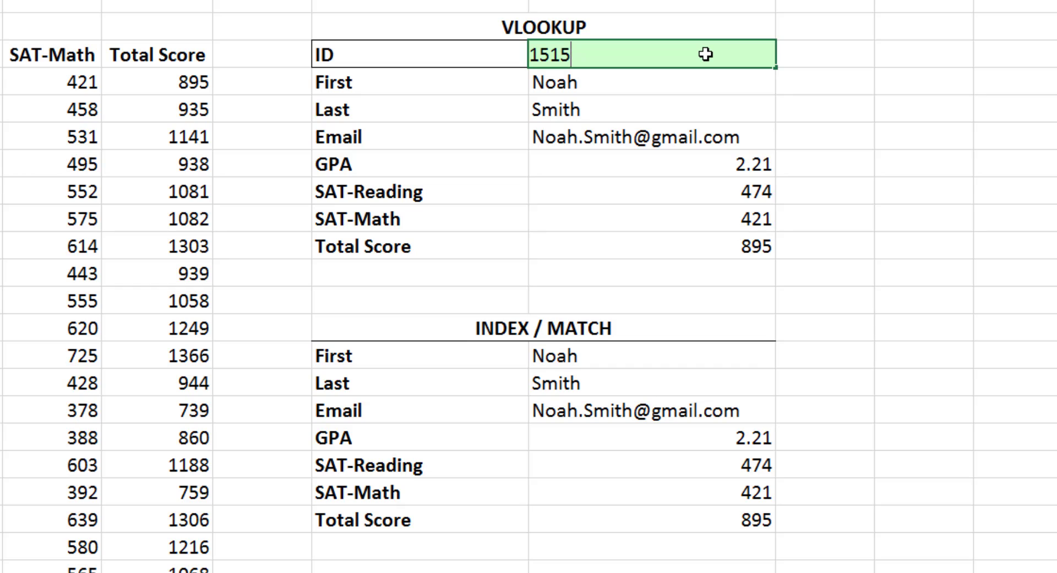
key(Return)
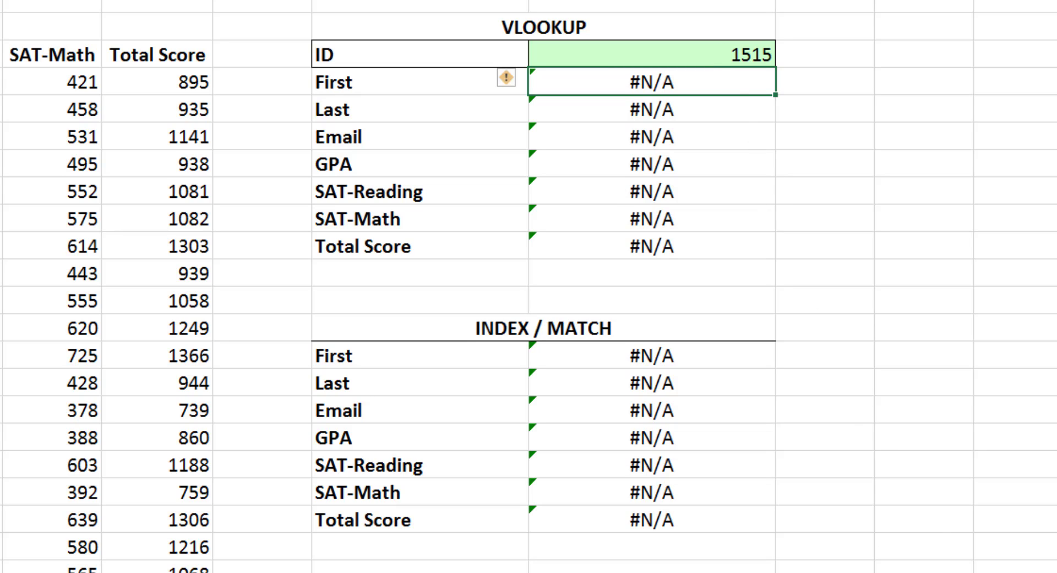
Change the lookup ID to 6121 to compare both tables
drag(697, 69, 696, 57)
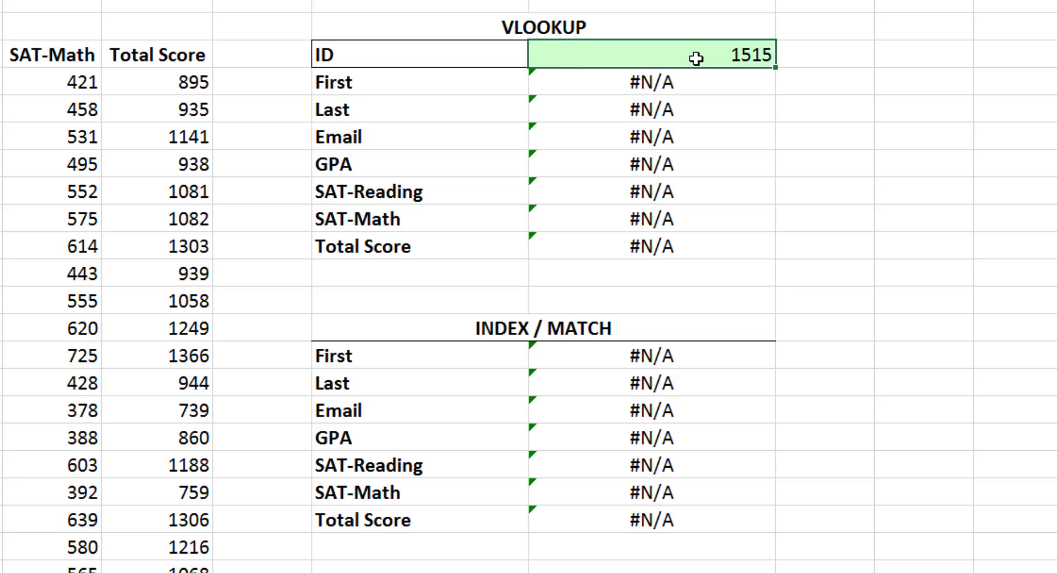
text(6121)
key(ctrl+Return)
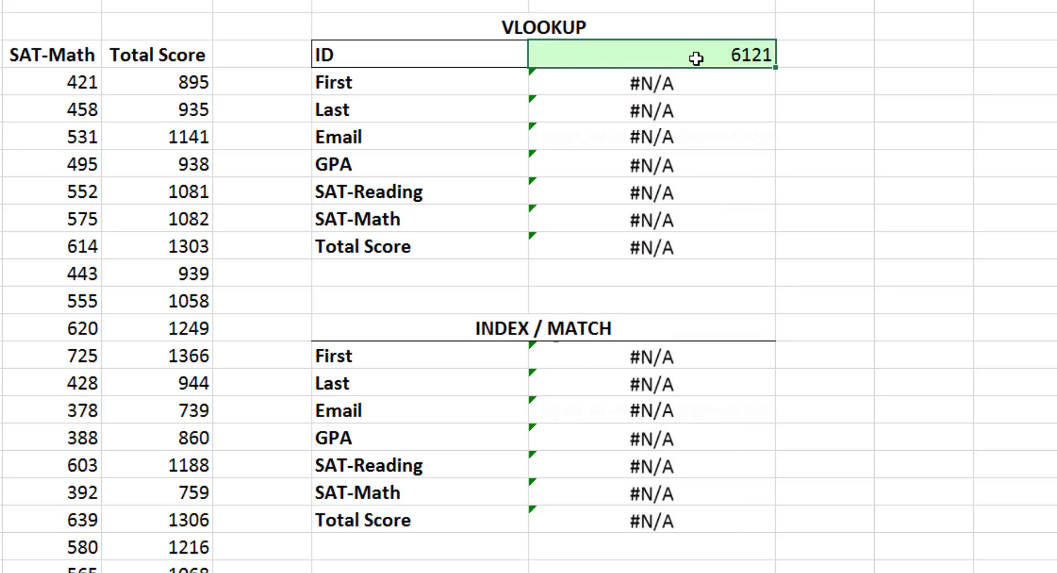
key(Return)
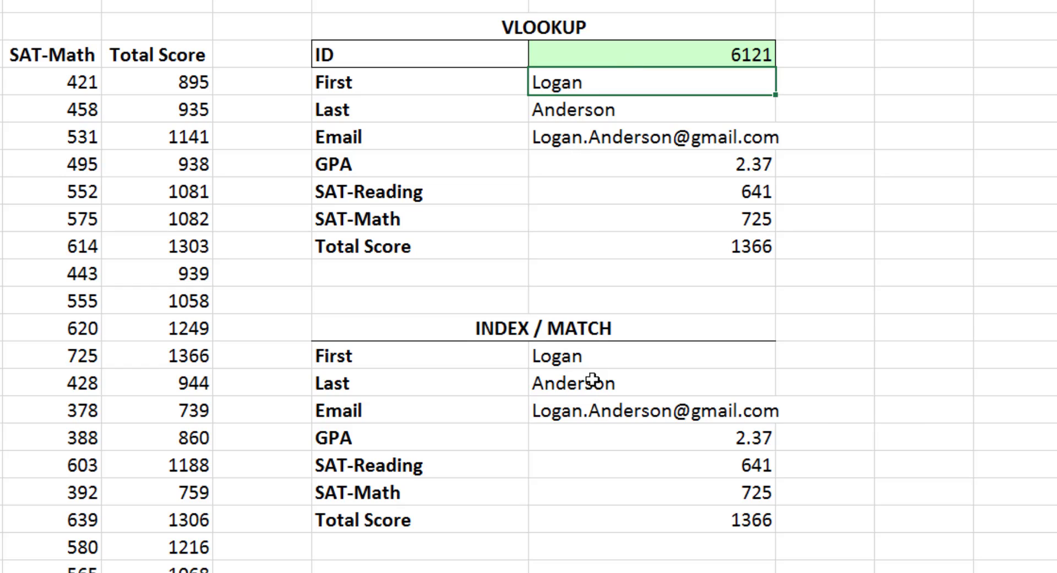
Open the First row's INDEX/MATCH formula and examine its MATCH and INDEX parts, then close it
double_click(635, 360)
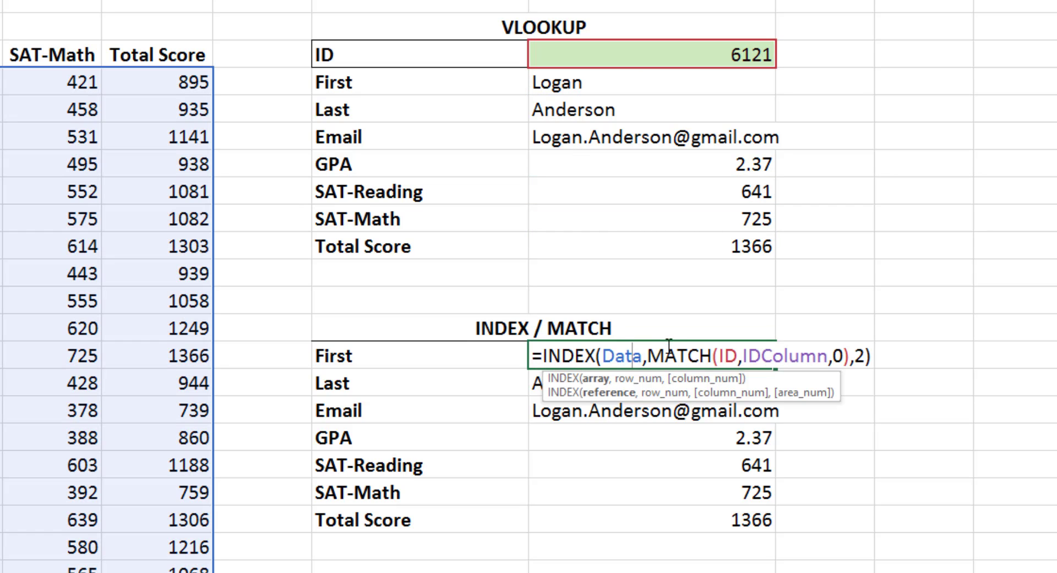
drag(648, 356, 851, 354)
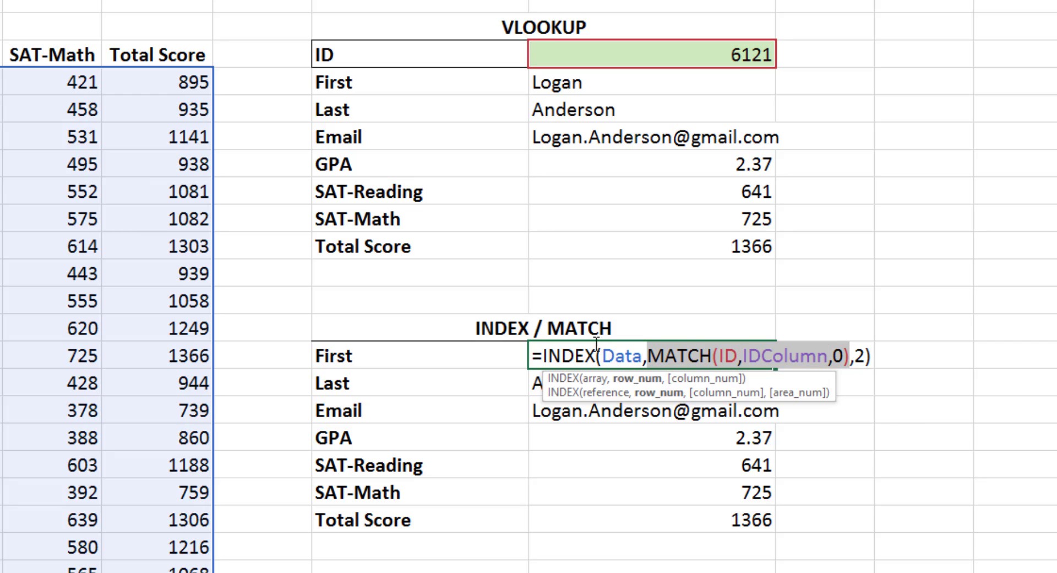
drag(542, 356, 596, 355)
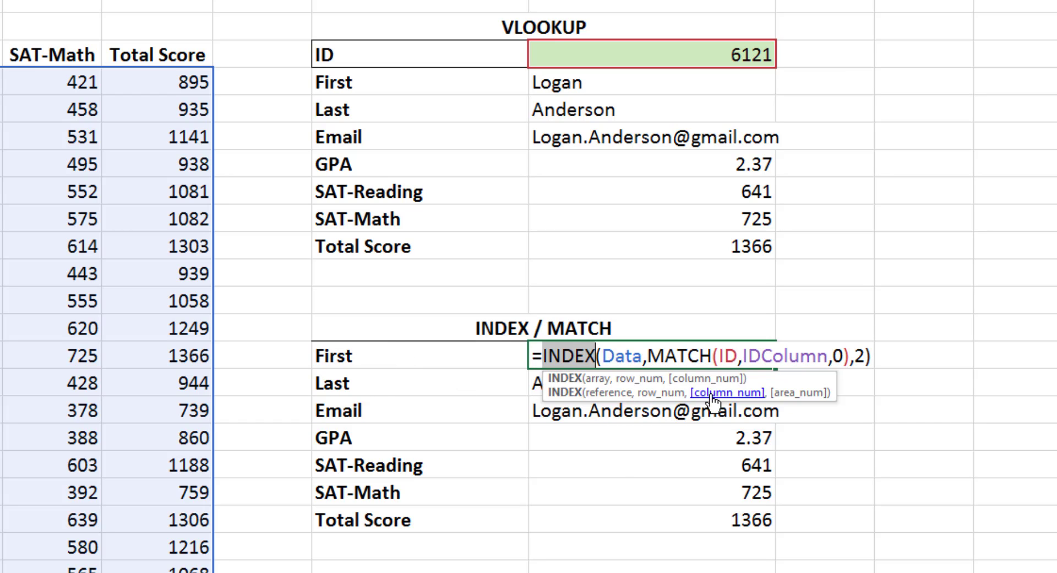
key(Return)
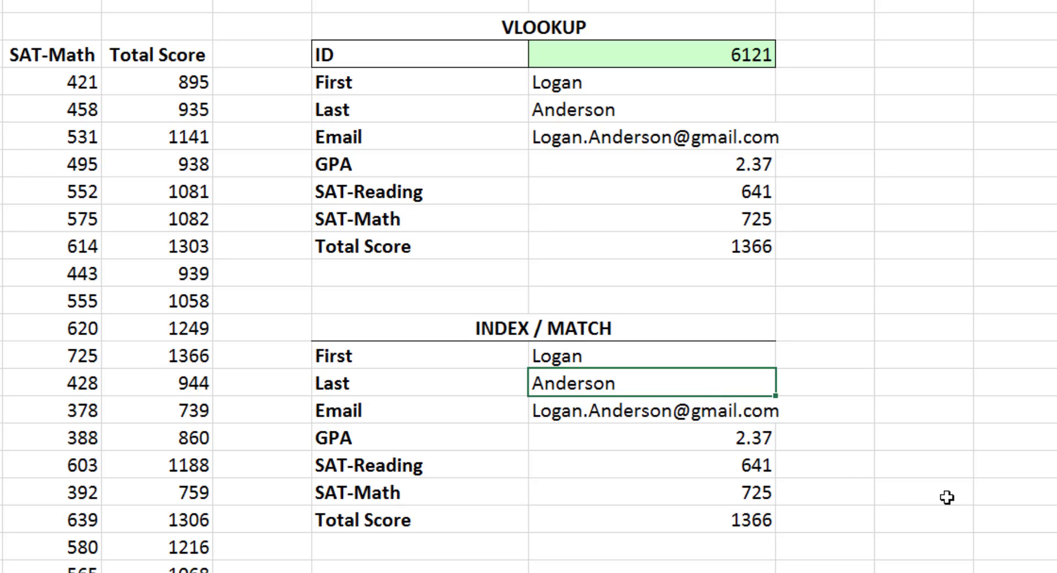